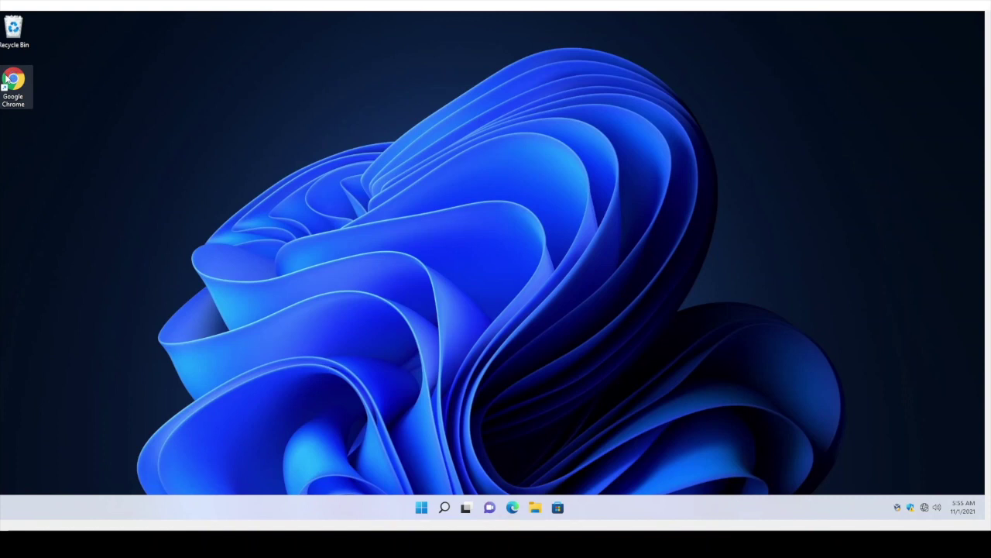
Open Google Chrome, search for "this is win 11" in a maximized window, and dismiss the restore-pages prompt
{"action": "double_click", "coordinate": [7, 80]}
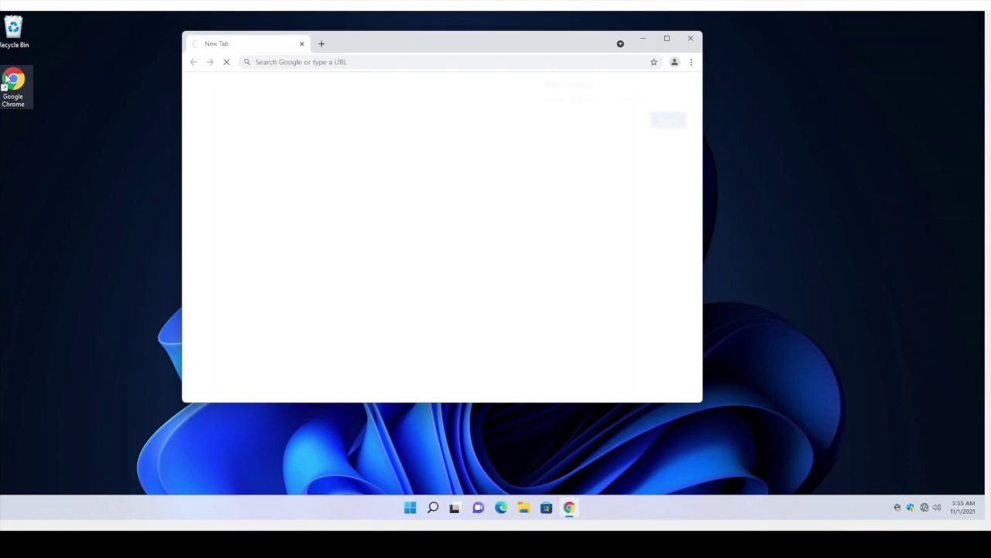
{"action": "left_click", "coordinate": [358, 60]}
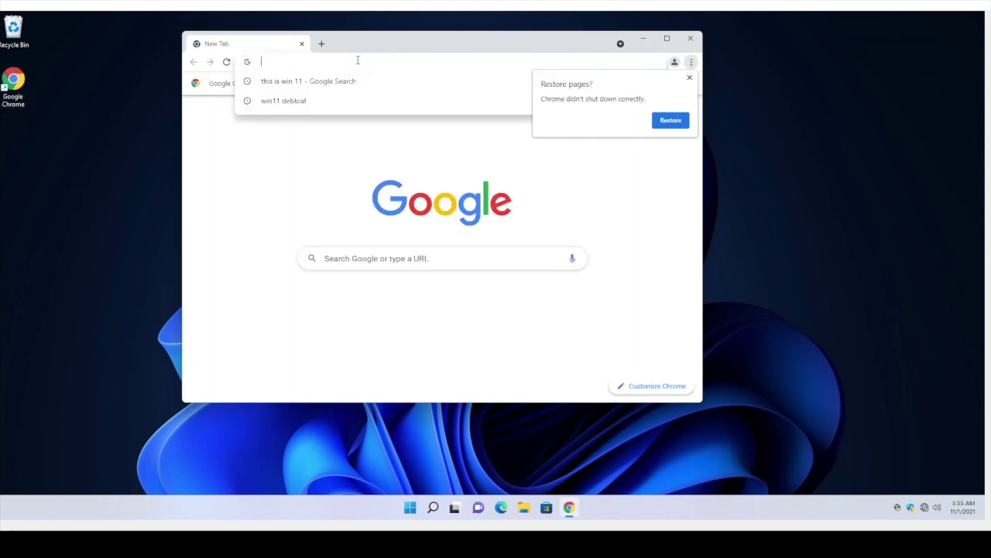
{"action": "left_click", "coordinate": [323, 82]}
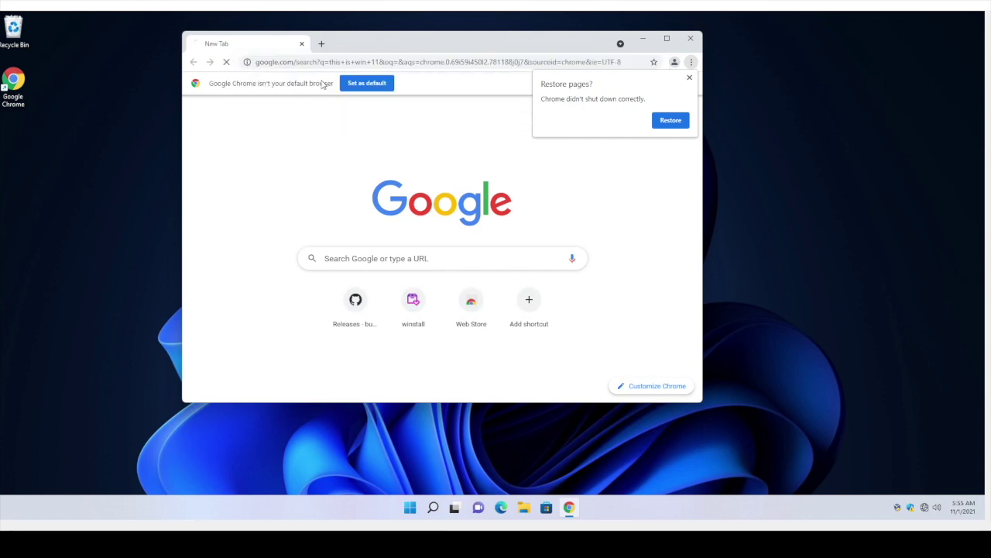
{"action": "double_click", "coordinate": [377, 43]}
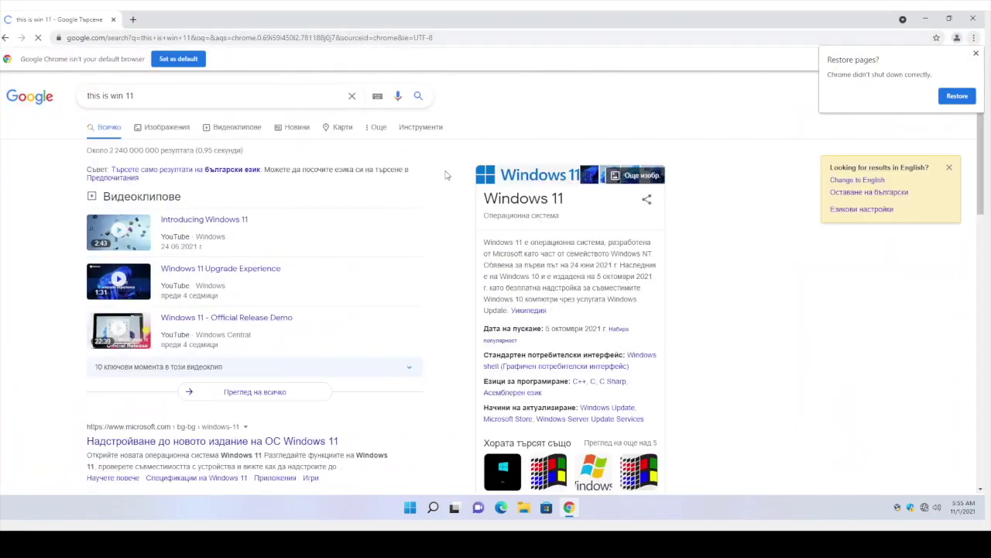
{"action": "left_click", "coordinate": [976, 53]}
Open the builtbybel/ThisIsWin11 GitHub result in a new browser tab and switch to it
{"action": "scroll", "coordinate": [393, 267], "scroll_direction": "down", "scroll_amount": 1}
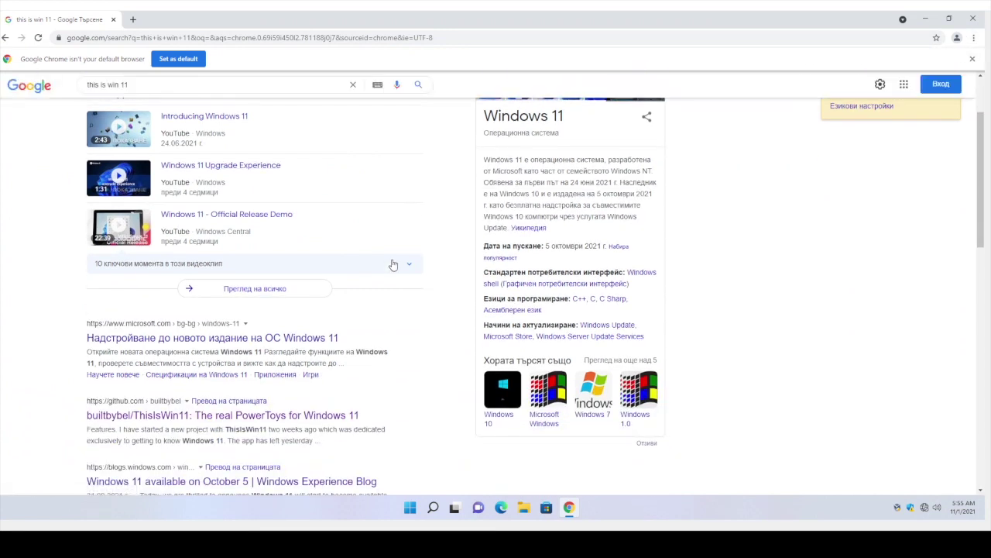
{"action": "scroll", "coordinate": [393, 263], "scroll_direction": "down", "scroll_amount": 1}
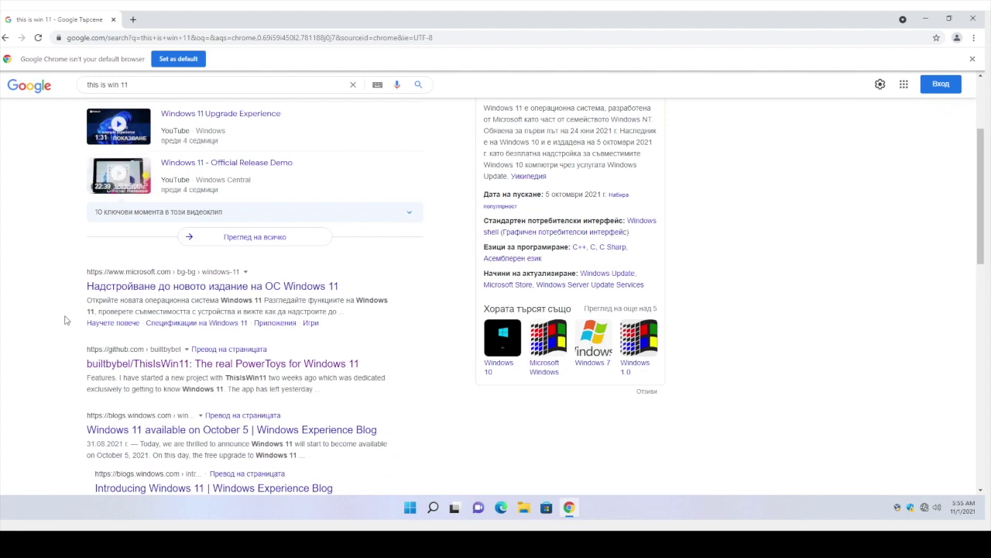
{"action": "middle_click", "coordinate": [124, 364]}
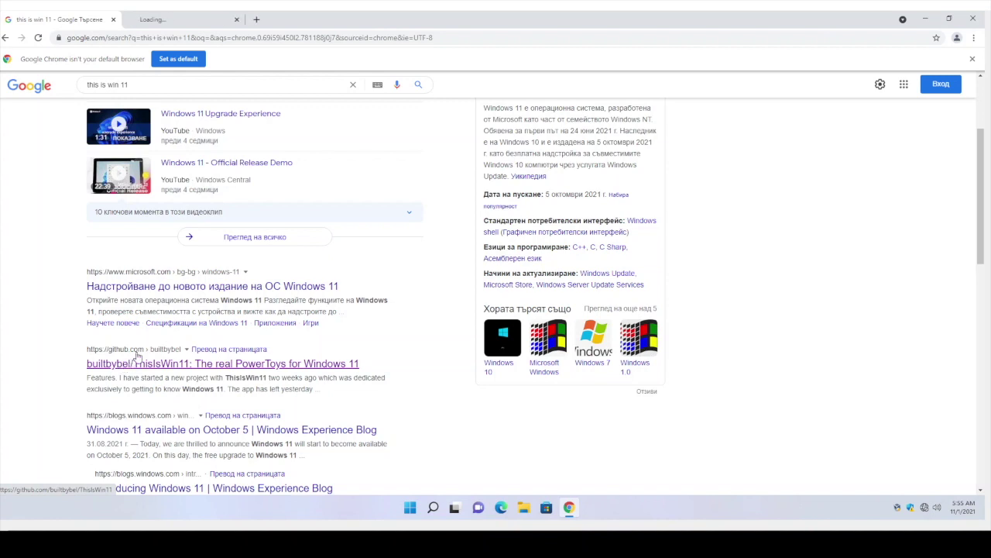
{"action": "left_click", "coordinate": [192, 20]}
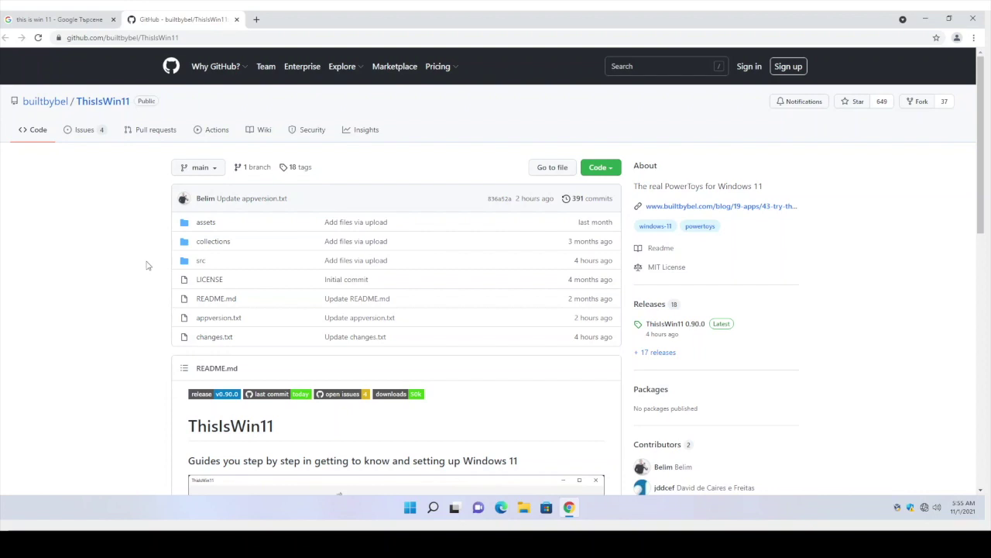
Review the ThisIsWin11 README and follow its latest-release download link to the releases page
{"action": "scroll", "coordinate": [151, 265], "scroll_direction": "down", "scroll_amount": 2}
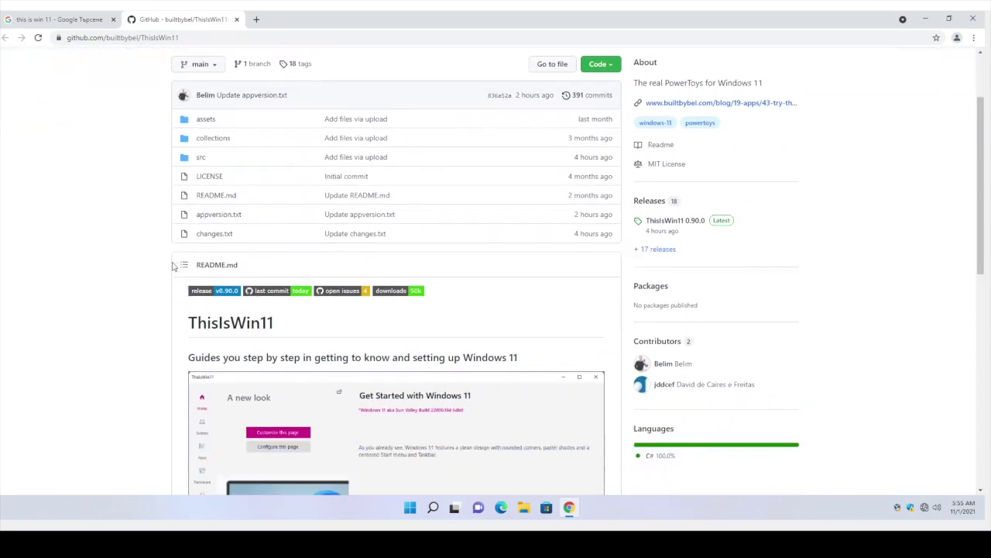
{"action": "scroll", "coordinate": [174, 263], "scroll_direction": "down", "scroll_amount": 2}
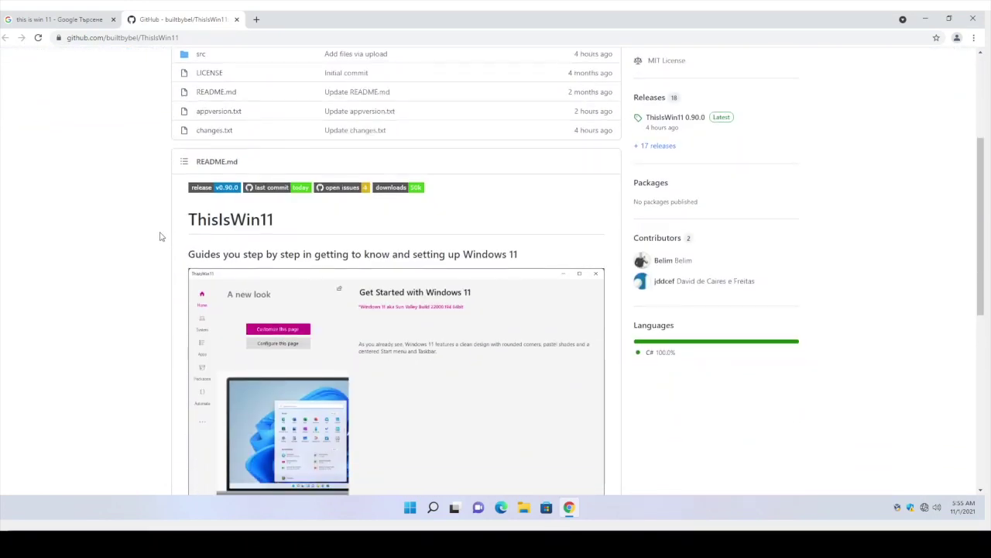
{"action": "scroll", "coordinate": [173, 195], "scroll_direction": "down", "scroll_amount": 4}
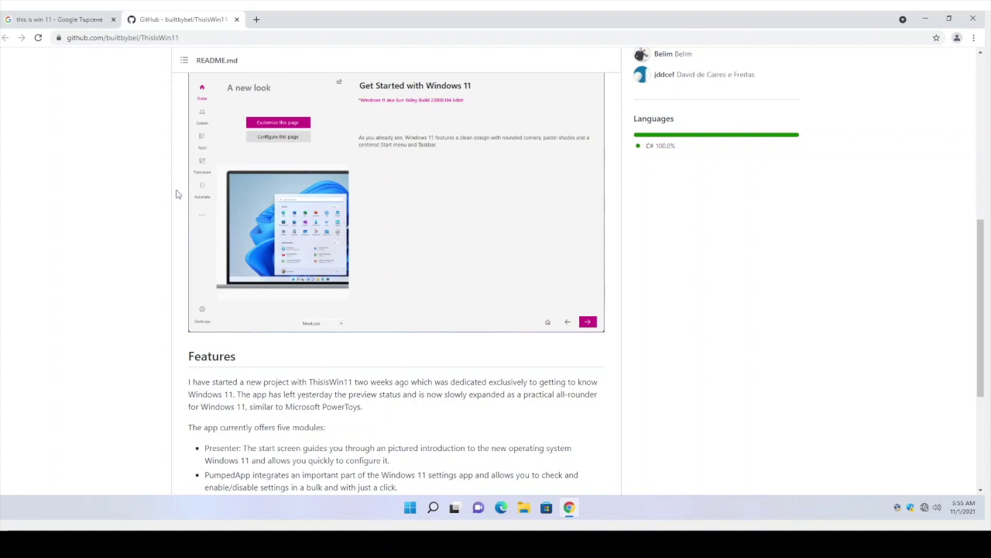
{"action": "scroll", "coordinate": [178, 198], "scroll_direction": "up", "scroll_amount": 2}
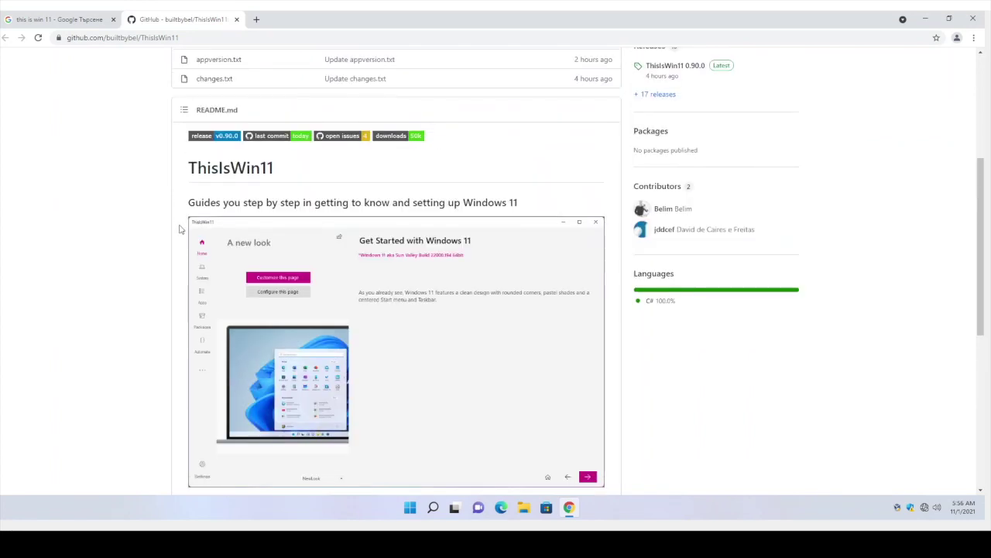
{"action": "scroll", "coordinate": [180, 230], "scroll_direction": "up", "scroll_amount": 4}
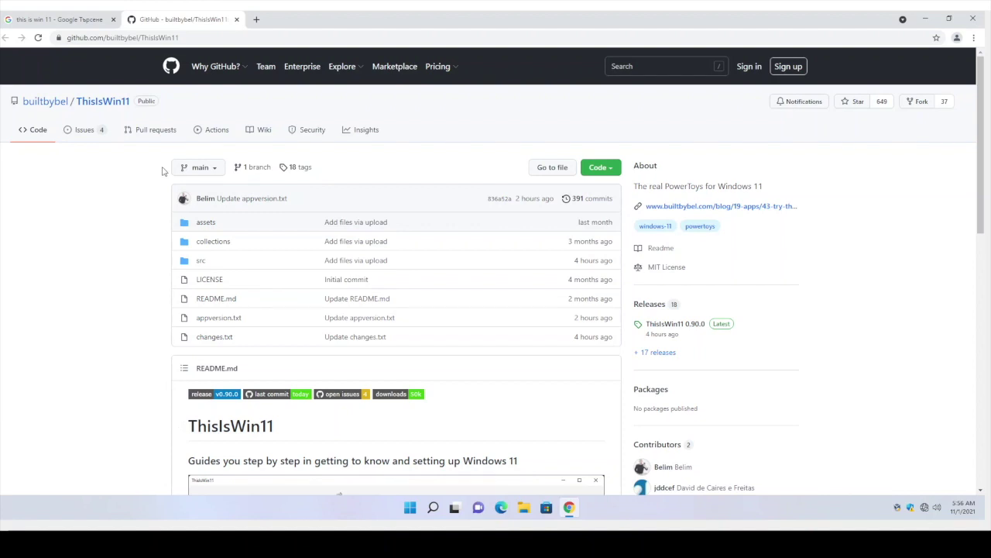
{"action": "scroll", "coordinate": [162, 186], "scroll_direction": "down", "scroll_amount": 5}
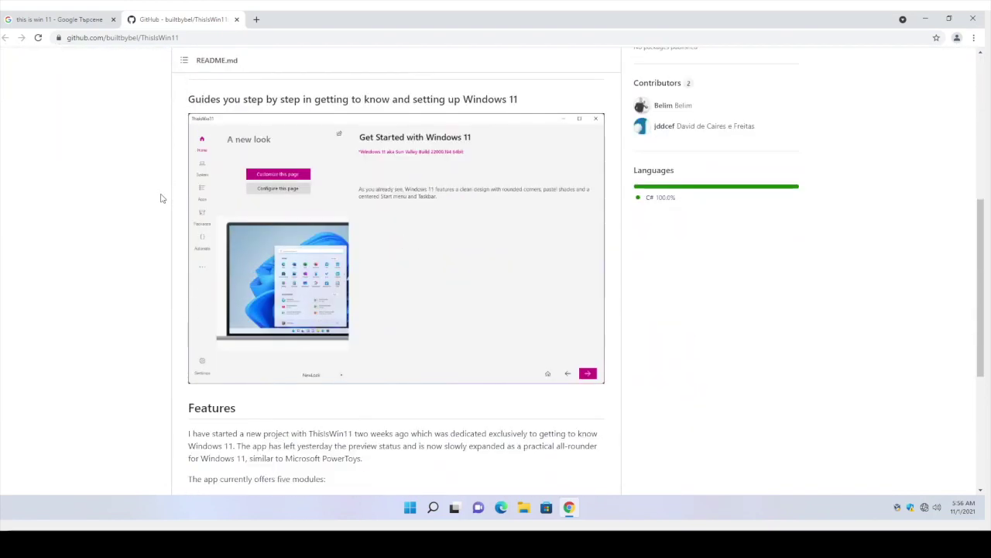
{"action": "scroll", "coordinate": [160, 196], "scroll_direction": "down", "scroll_amount": 3}
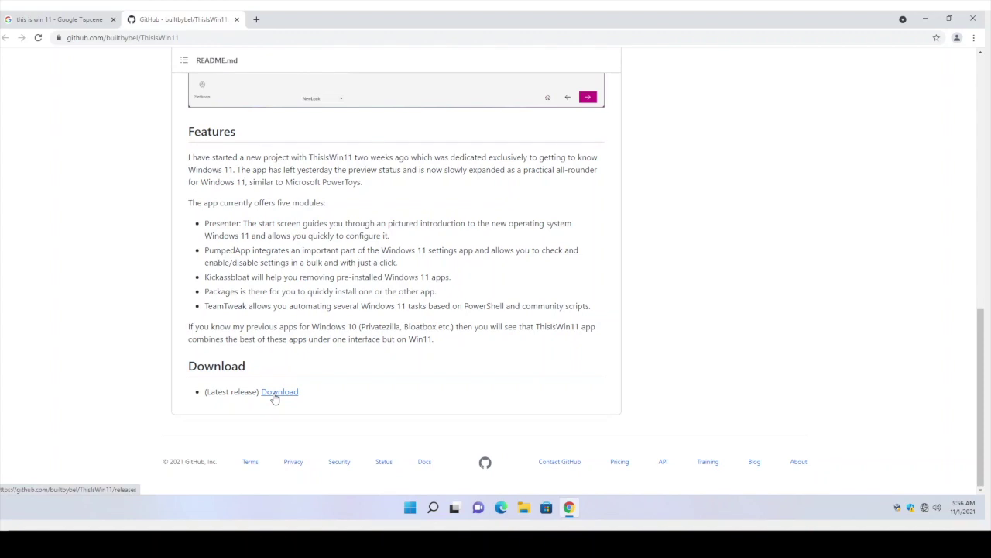
{"action": "left_click", "coordinate": [275, 397]}
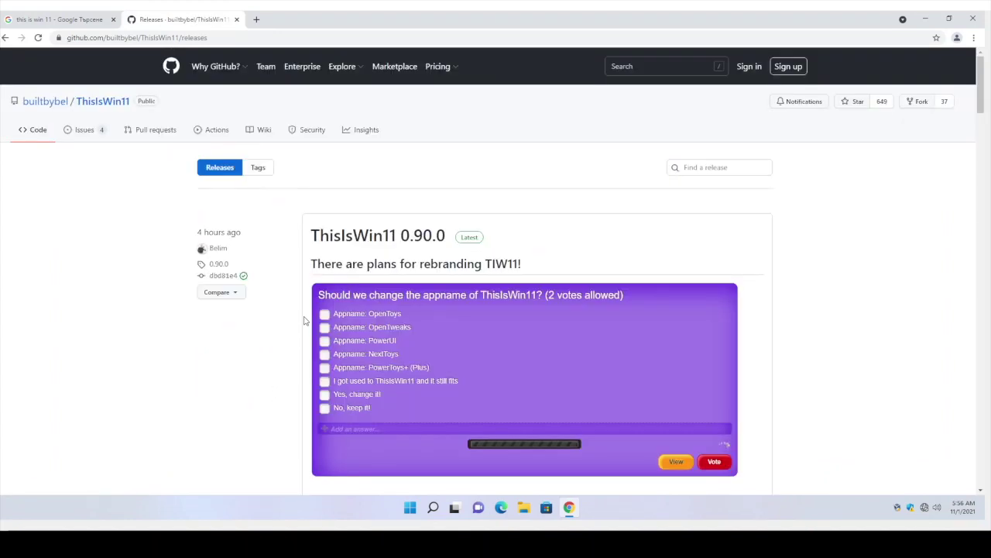
Download TIW11.zip from the ThisIsWin11 0.90.0 release assets and open the downloaded archive
{"action": "scroll", "coordinate": [291, 290], "scroll_direction": "down", "scroll_amount": 3}
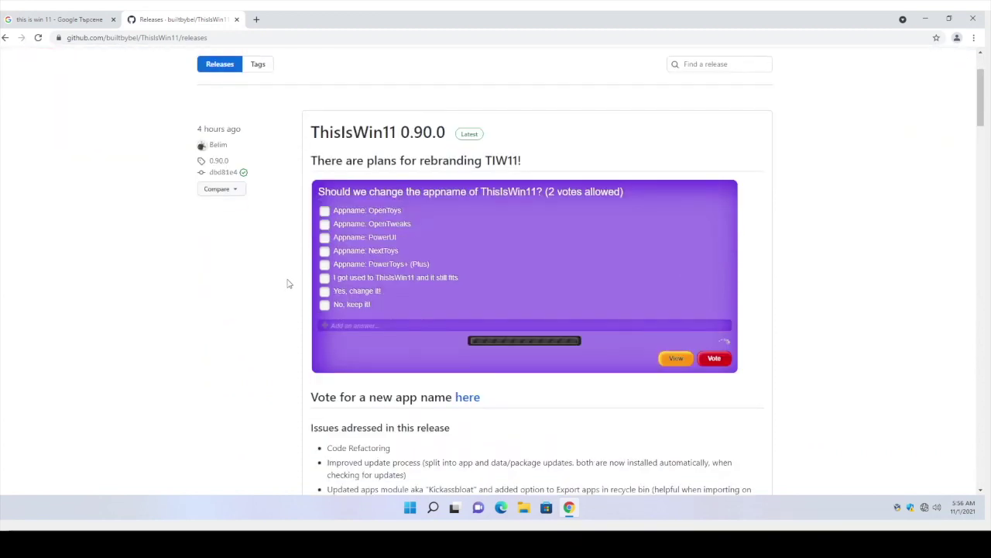
{"action": "scroll", "coordinate": [285, 285], "scroll_direction": "down", "scroll_amount": 2}
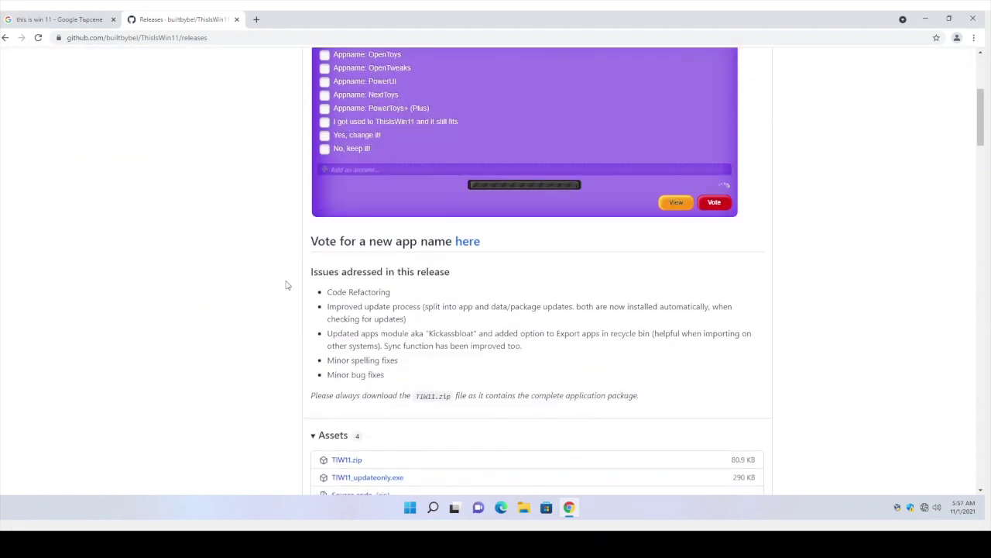
{"action": "scroll", "coordinate": [286, 285], "scroll_direction": "down", "scroll_amount": 1}
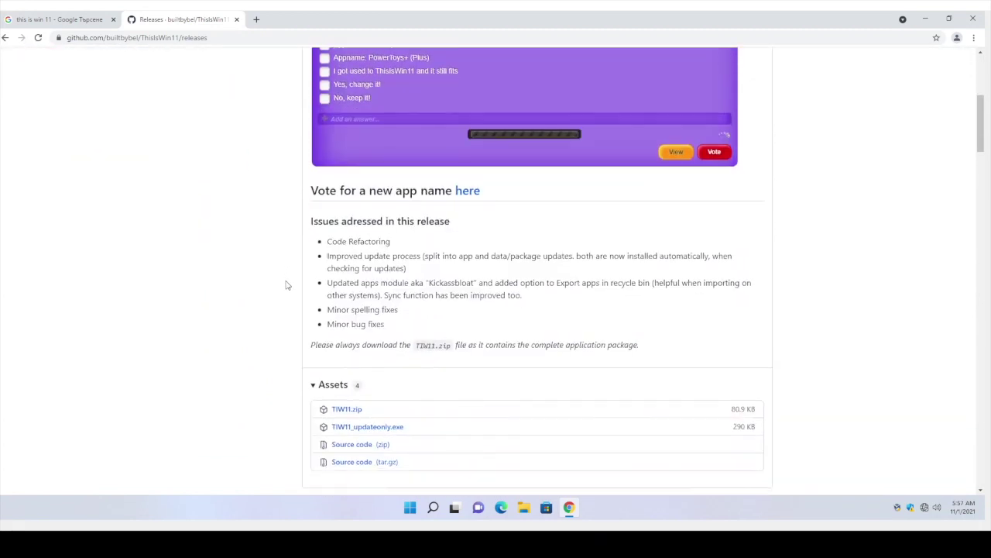
{"action": "left_click", "coordinate": [353, 413]}
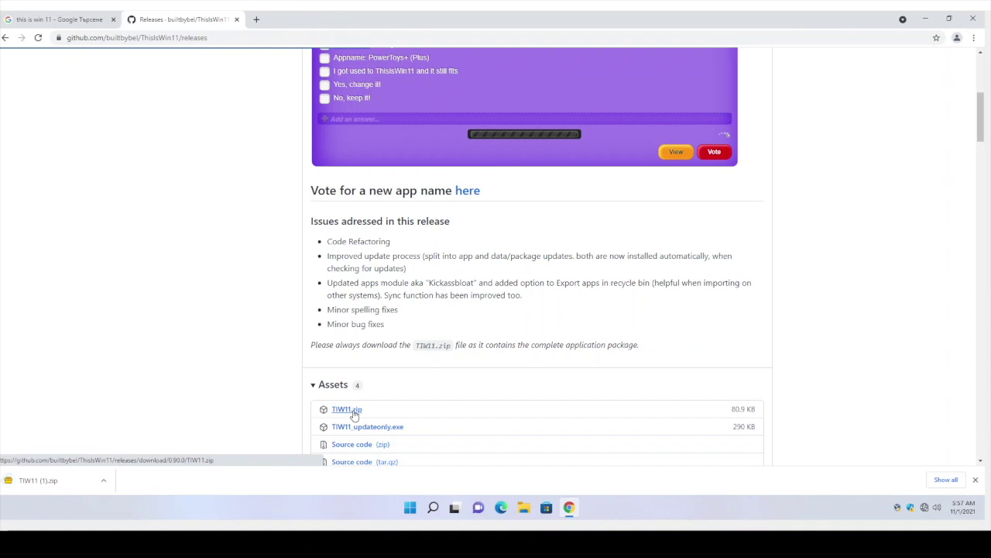
{"action": "left_click", "coordinate": [64, 482]}
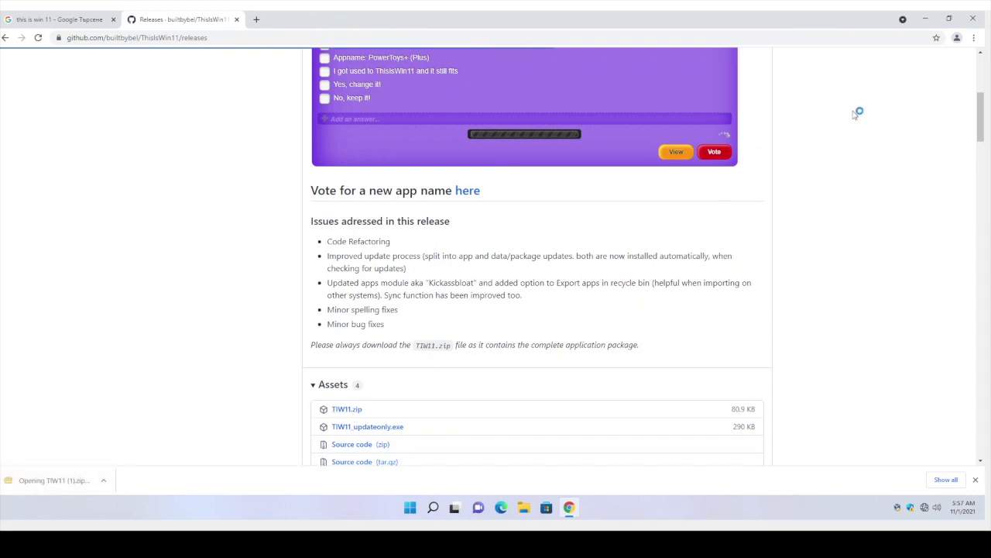
Minimize the browser, create a new desktop folder with the default name, and extract the archive's data folder and ThisIsWin11.exe into it
{"action": "left_click", "coordinate": [926, 18]}
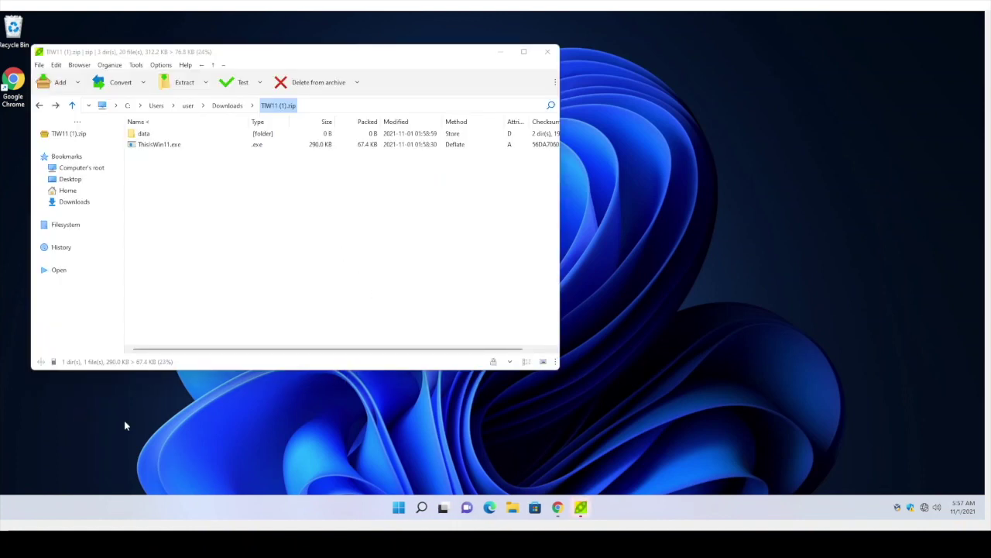
{"action": "right_click", "coordinate": [177, 430]}
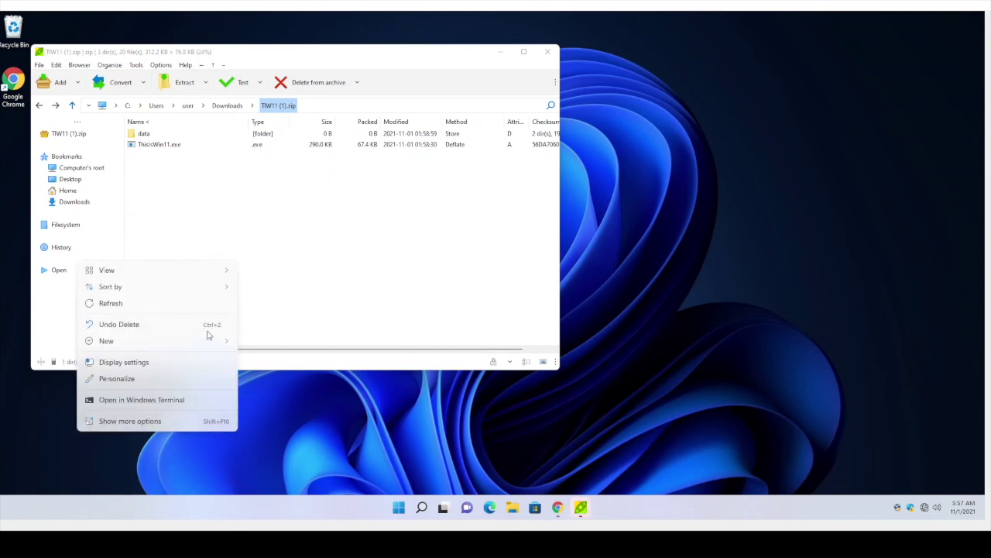
{"action": "mouse_move", "coordinate": [207, 345]}
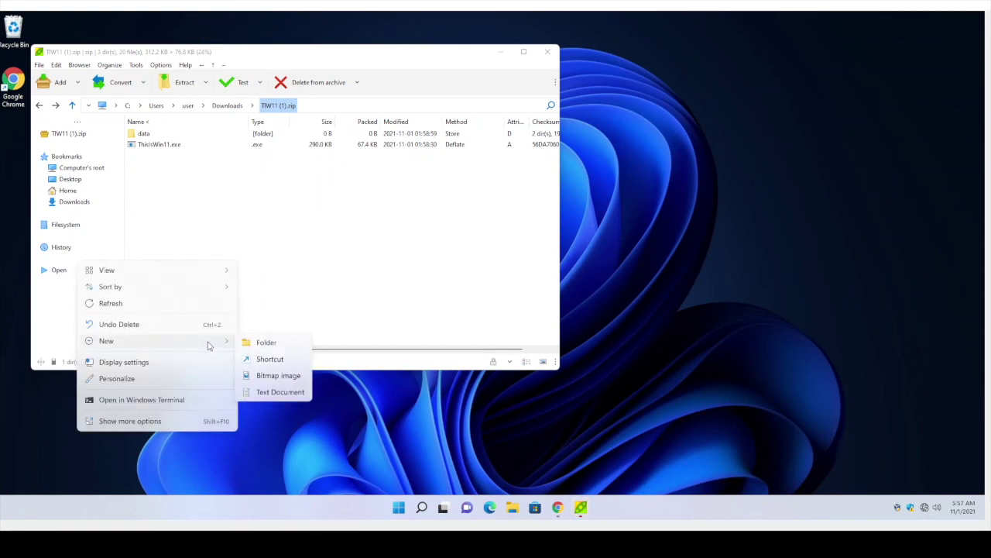
{"action": "left_click", "coordinate": [272, 345]}
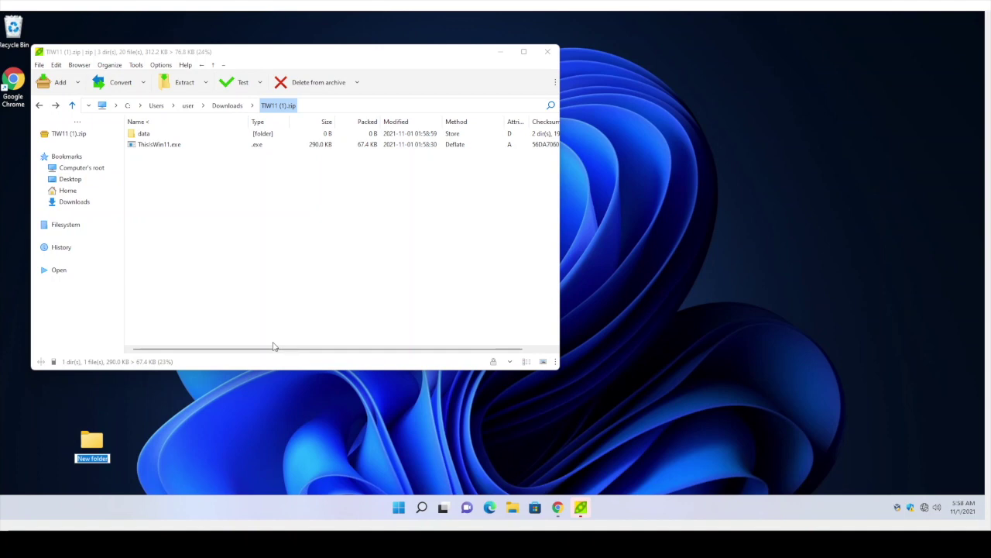
{"action": "left_click_drag", "start_coordinate": [273, 346], "coordinate": [103, 444]}
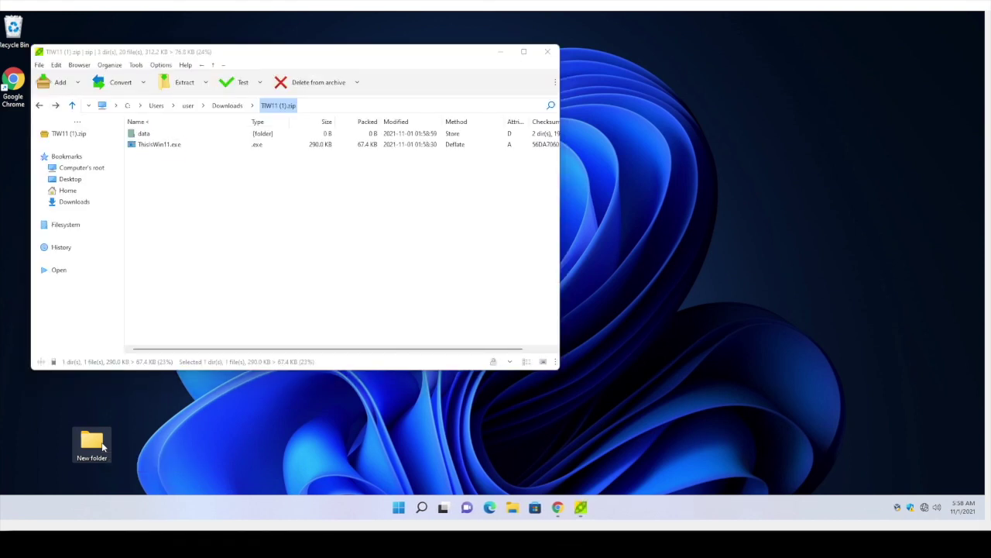
Run ThisIsWin11.exe from the new desktop folder with administrator permission, and minimize the folder and archive windows
{"action": "double_click", "coordinate": [104, 446]}
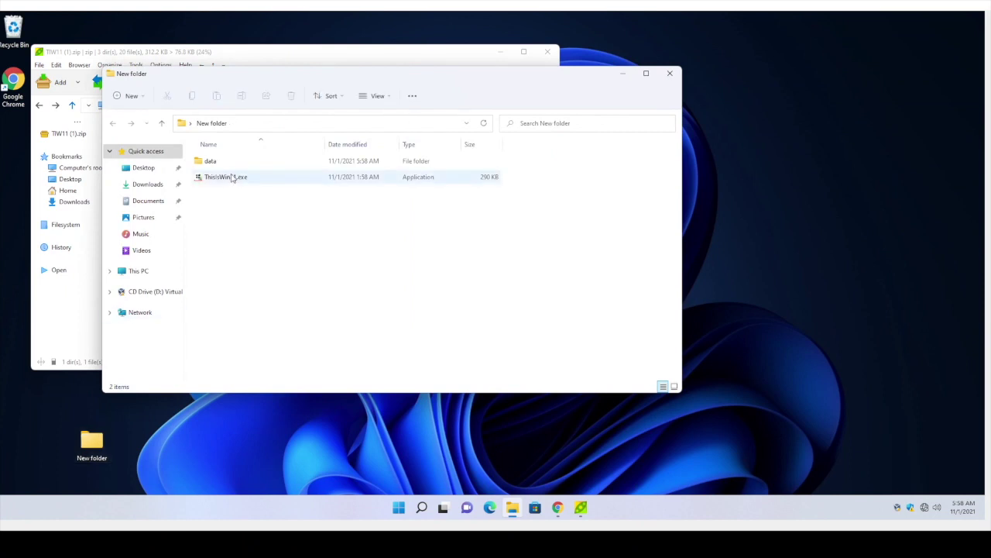
{"action": "double_click", "coordinate": [233, 177]}
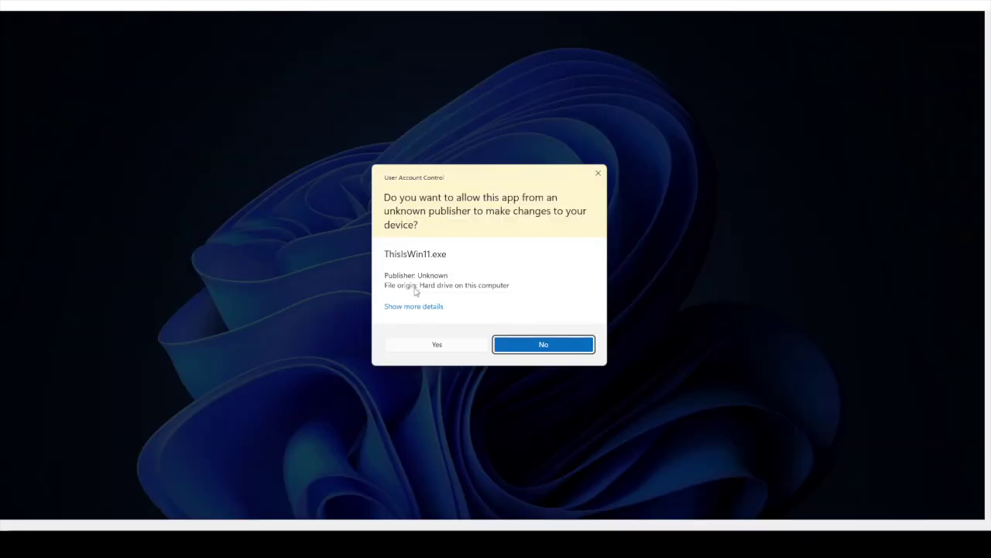
{"action": "left_click", "coordinate": [432, 348]}
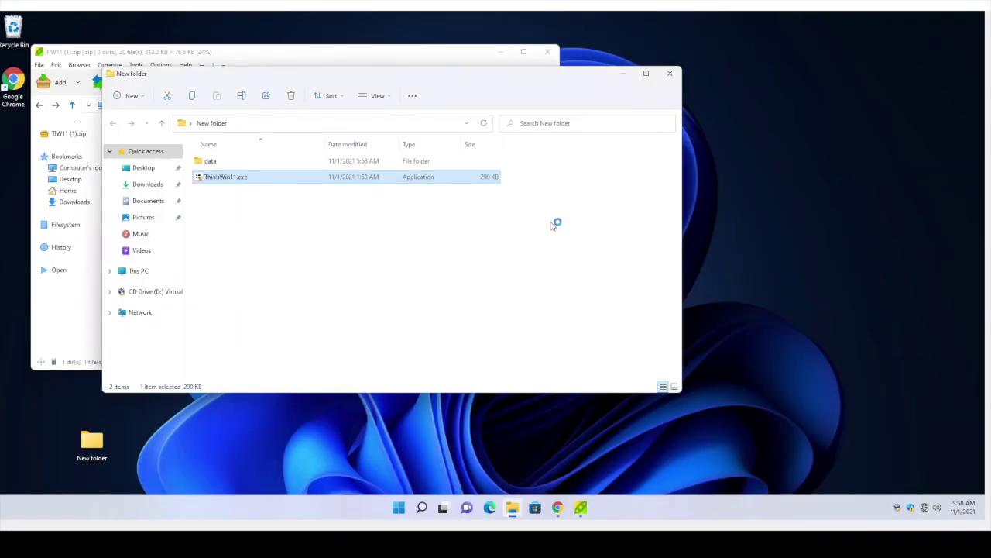
{"action": "left_click", "coordinate": [622, 73]}
{"action": "left_click", "coordinate": [502, 52]}
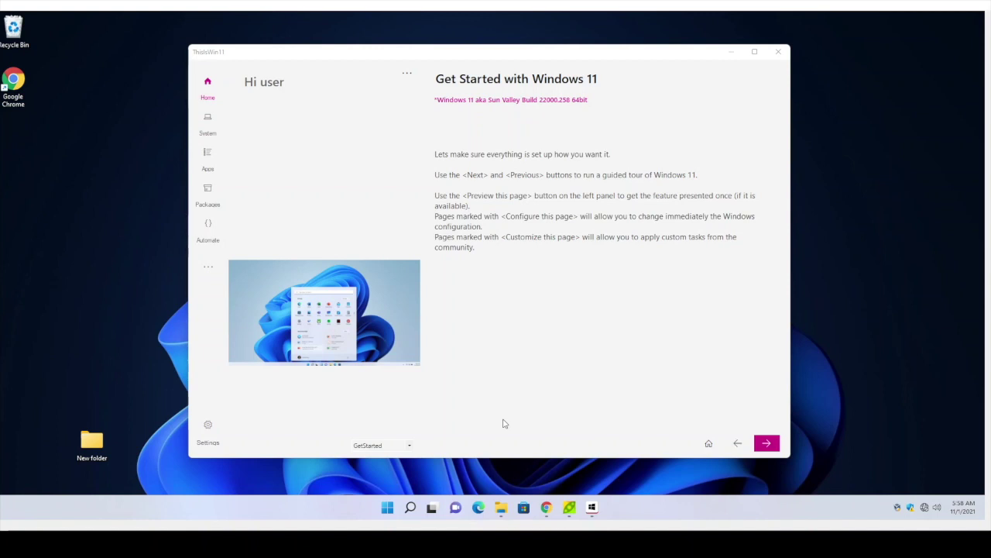
Examine the pinned and recommended apps in the Windows Start menu, then close it
{"action": "key", "text": "super"}
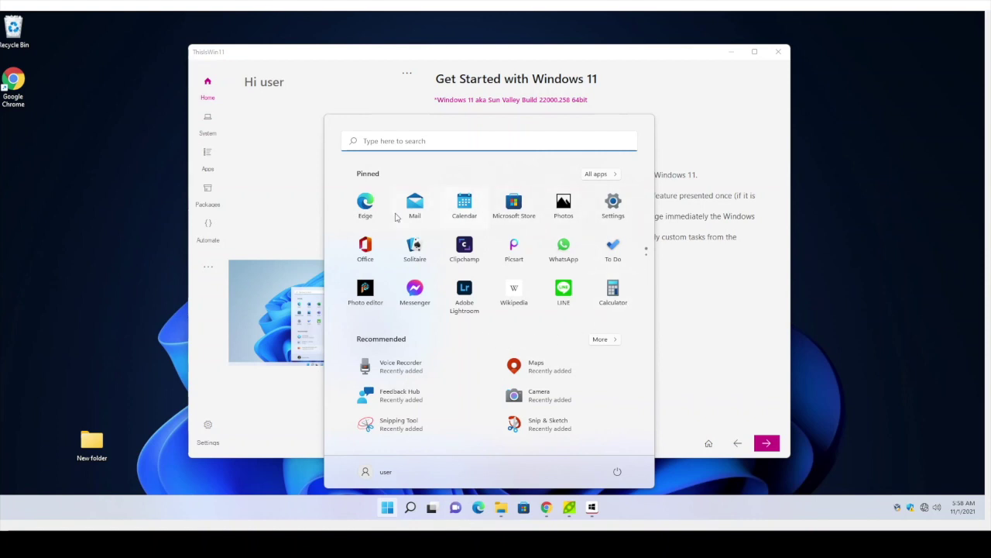
{"action": "mouse_move", "coordinate": [649, 250]}
{"action": "left_click", "coordinate": [304, 182]}
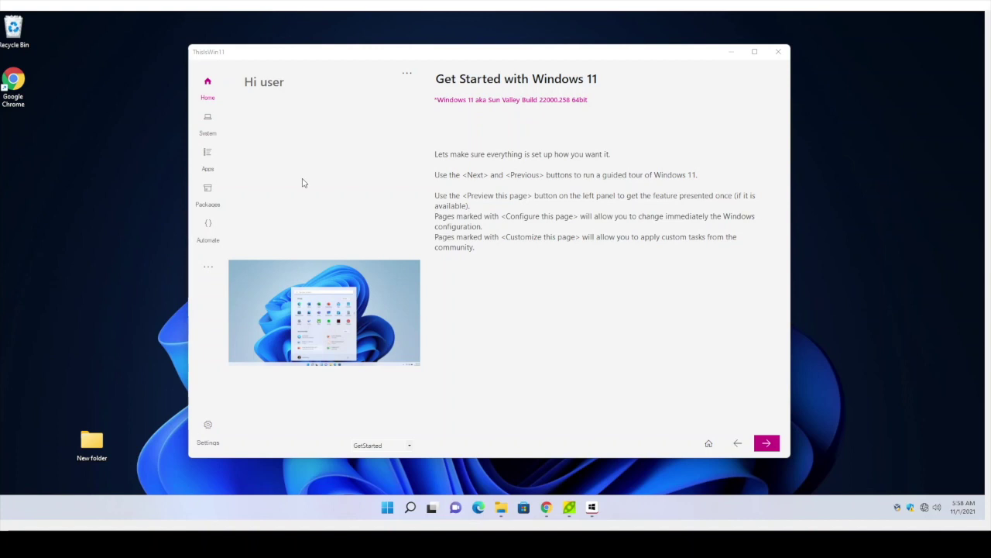
Fix all checked Windows 11 system issues in ThisIsWin11 and accept the System Icons settings
{"action": "left_click", "coordinate": [215, 133]}
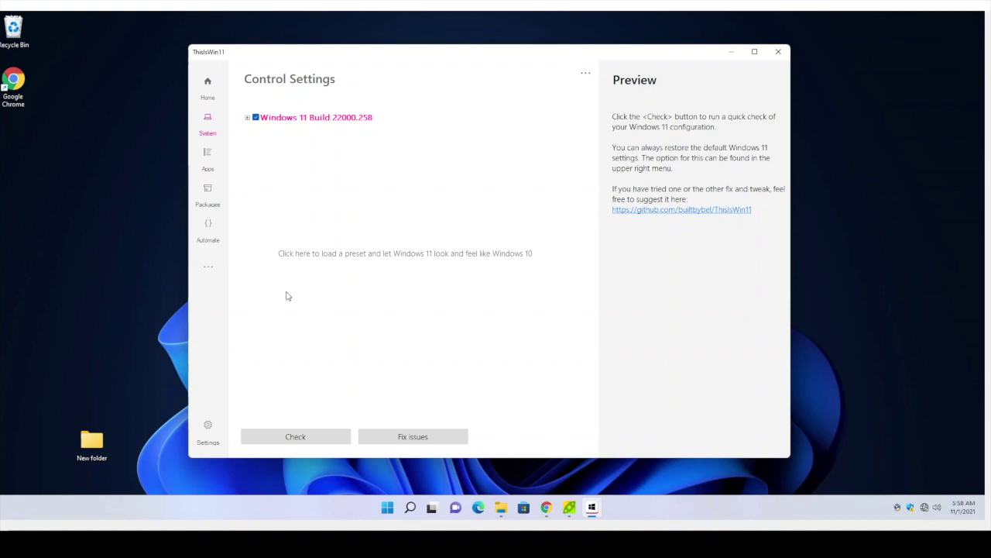
{"action": "left_click", "coordinate": [413, 437]}
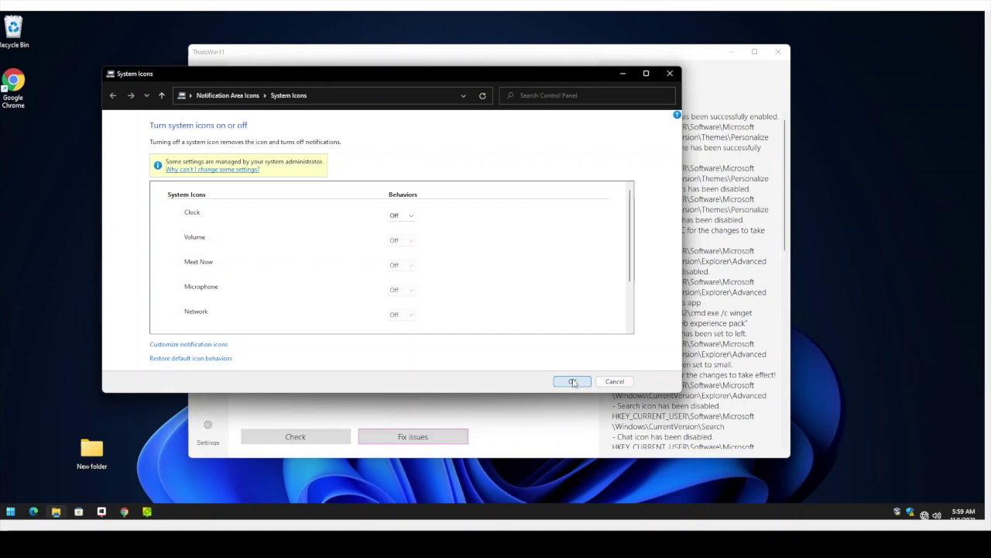
{"action": "left_click", "coordinate": [573, 382]}
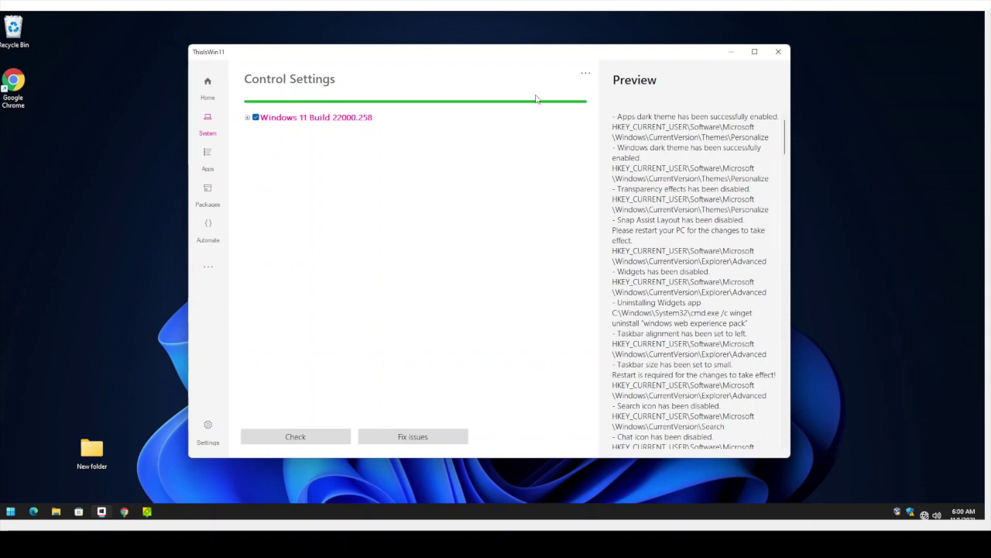
Look through both pages of pinned apps in the Start menu, then close it
{"action": "left_click", "coordinate": [11, 512]}
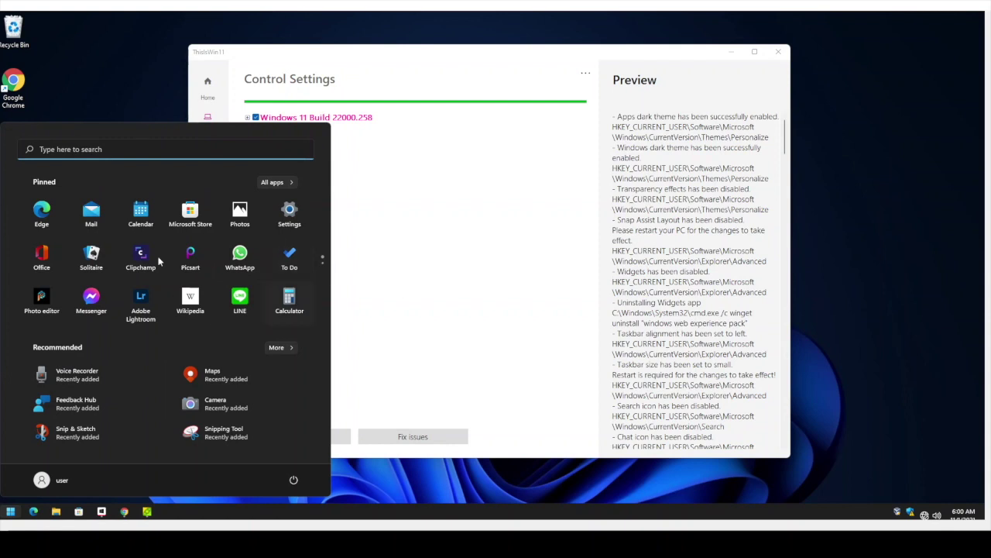
{"action": "scroll", "coordinate": [157, 223], "scroll_direction": "down", "scroll_amount": 1}
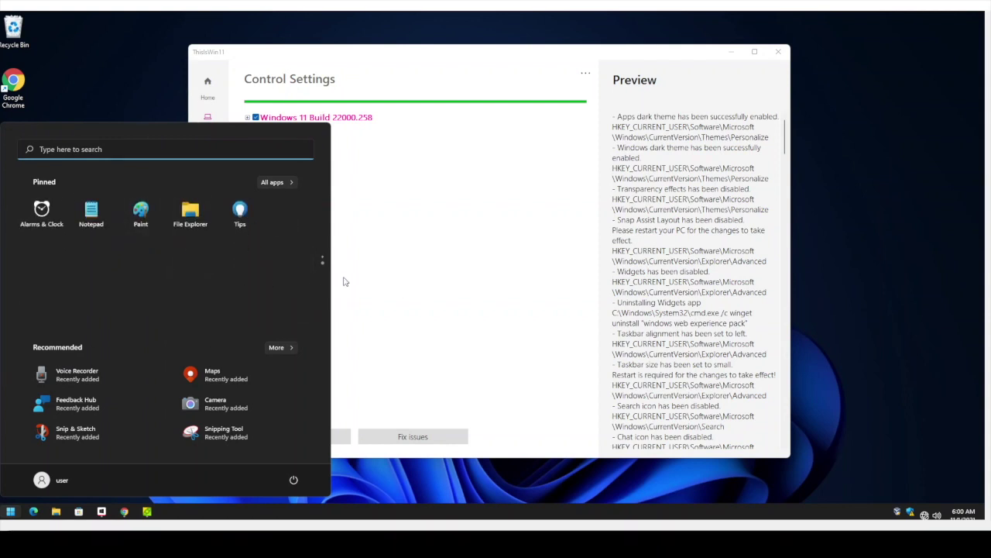
{"action": "left_click", "coordinate": [414, 312]}
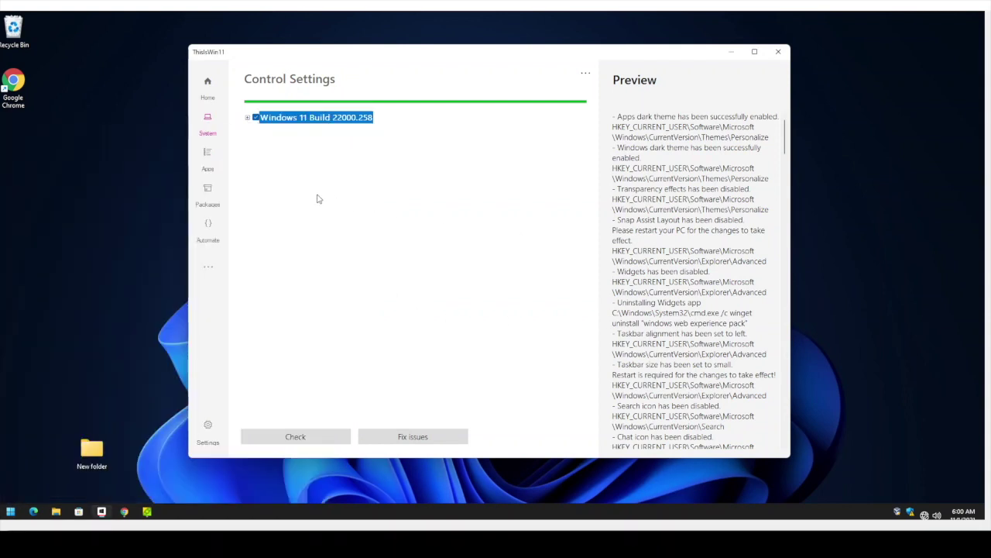
Review the installed apps in the Apps section and move all of them to ThisIsWin11's Recycle Bin
{"action": "left_click", "coordinate": [207, 160]}
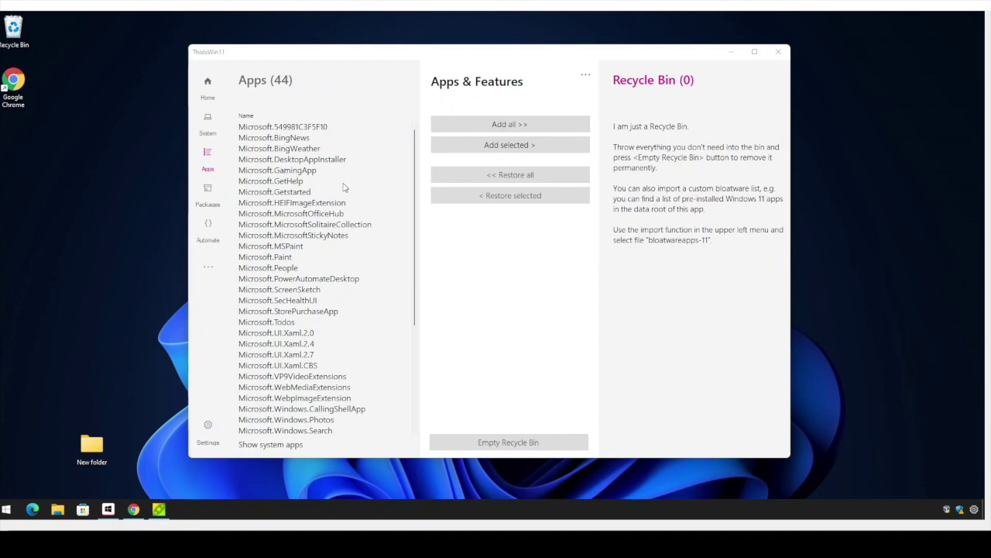
{"action": "scroll", "coordinate": [344, 187], "scroll_direction": "down", "scroll_amount": 5}
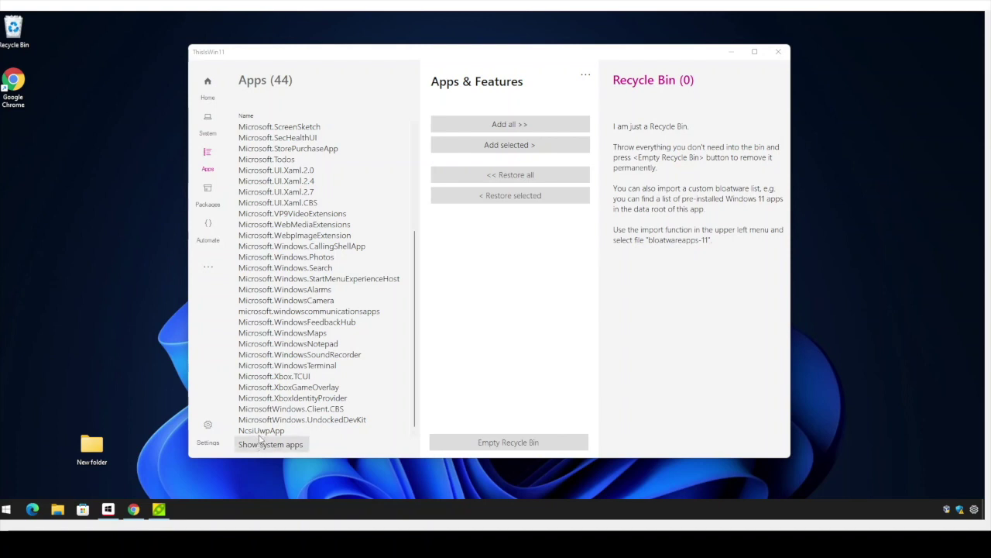
{"action": "scroll", "coordinate": [285, 151], "scroll_direction": "up", "scroll_amount": 5}
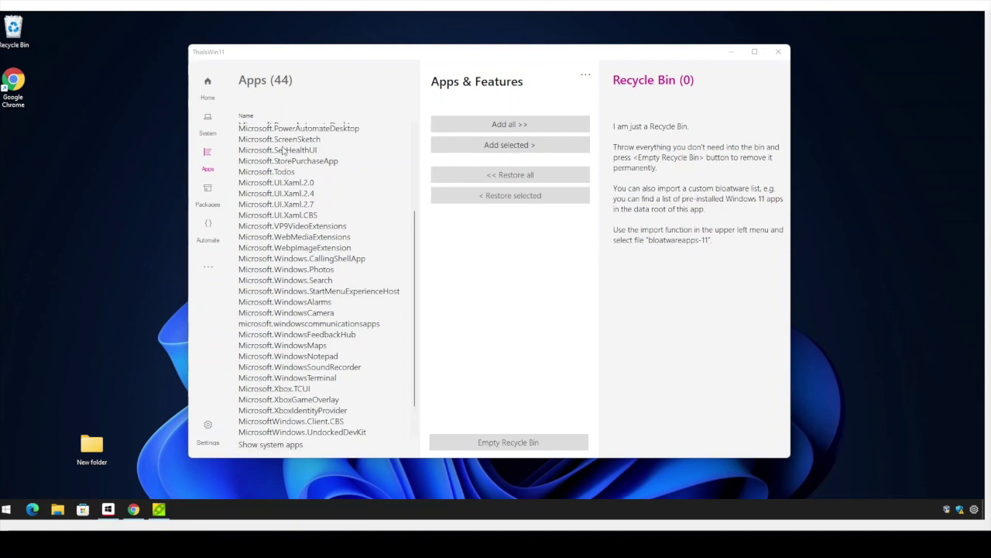
{"action": "scroll", "coordinate": [288, 151], "scroll_direction": "up", "scroll_amount": 1}
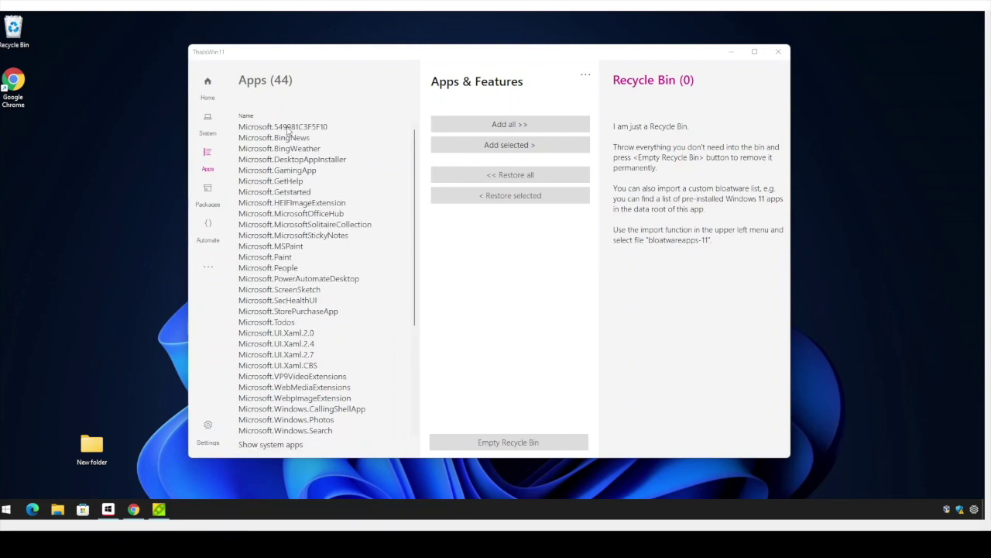
{"action": "left_click", "coordinate": [287, 129]}
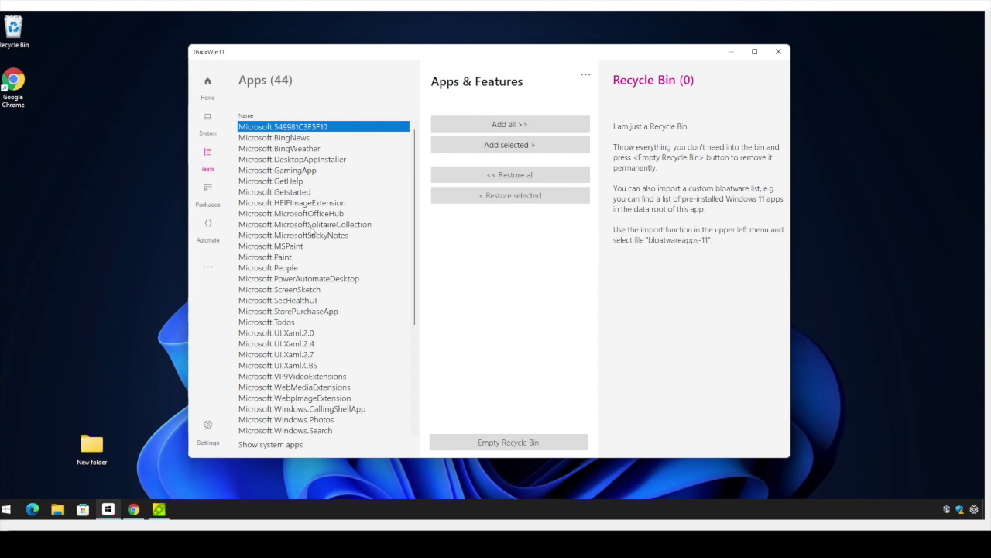
{"action": "left_click", "coordinate": [474, 126]}
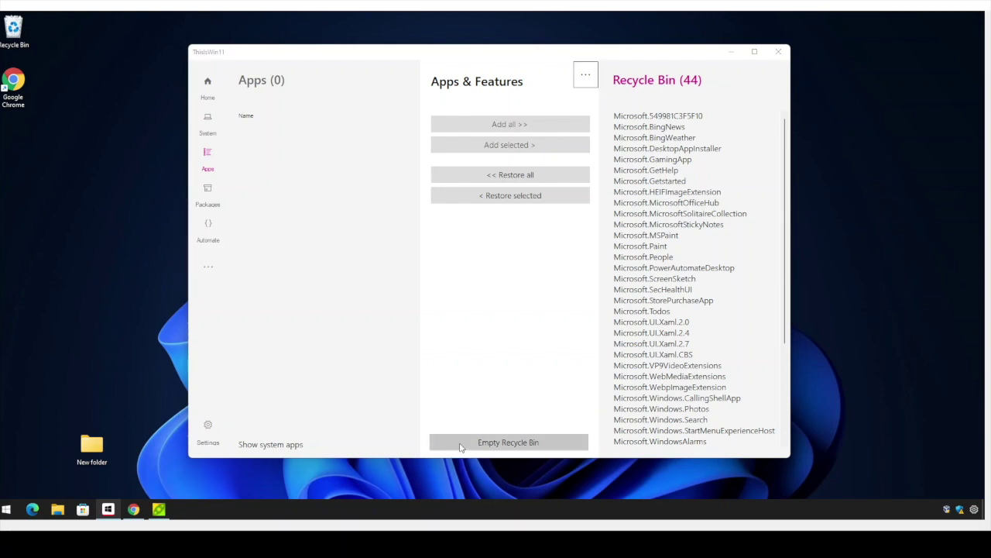
Check the Start menu apps, then empty ThisIsWin11's Recycle Bin and confirm deleting all the apps in it
{"action": "key", "text": "super"}
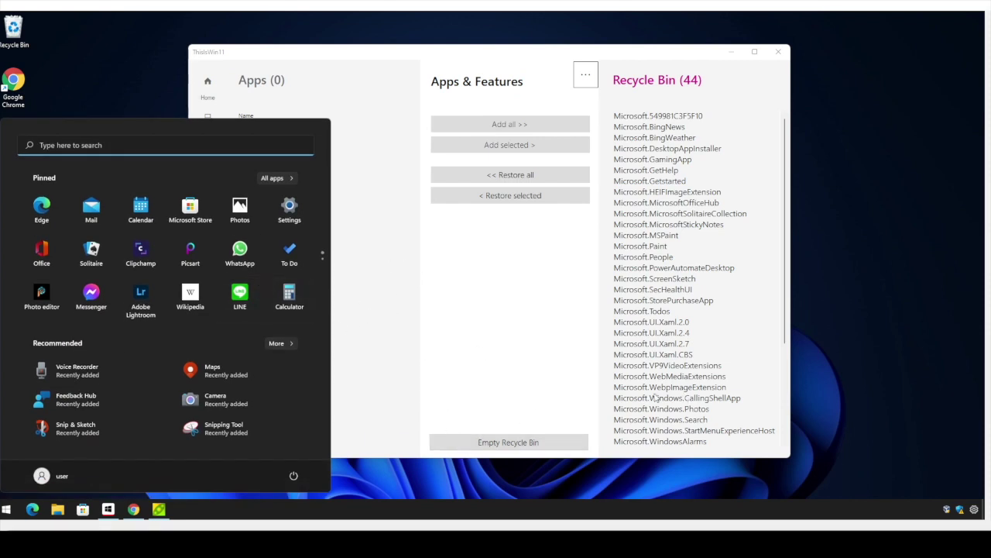
{"action": "left_click", "coordinate": [509, 442]}
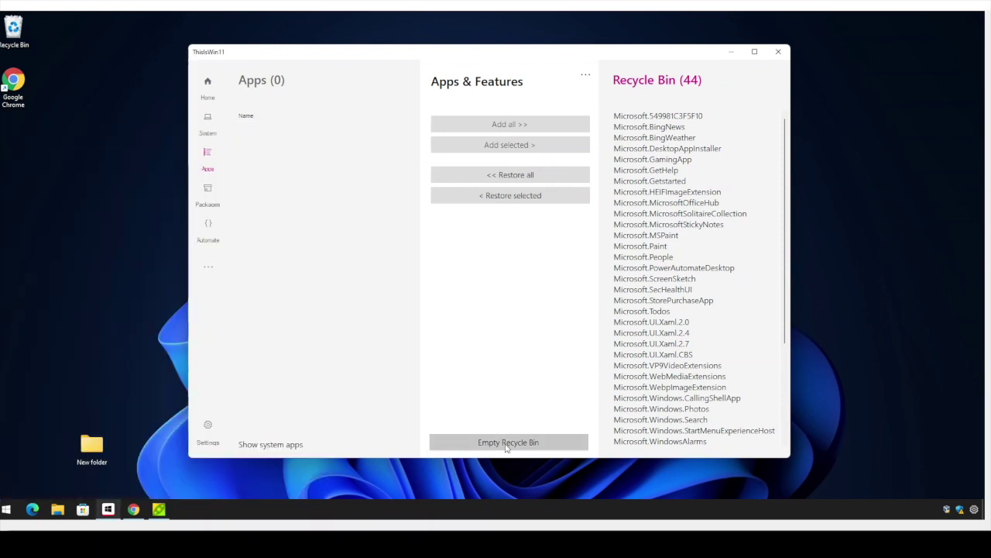
{"action": "left_click", "coordinate": [507, 442]}
{"action": "key", "text": "super"}
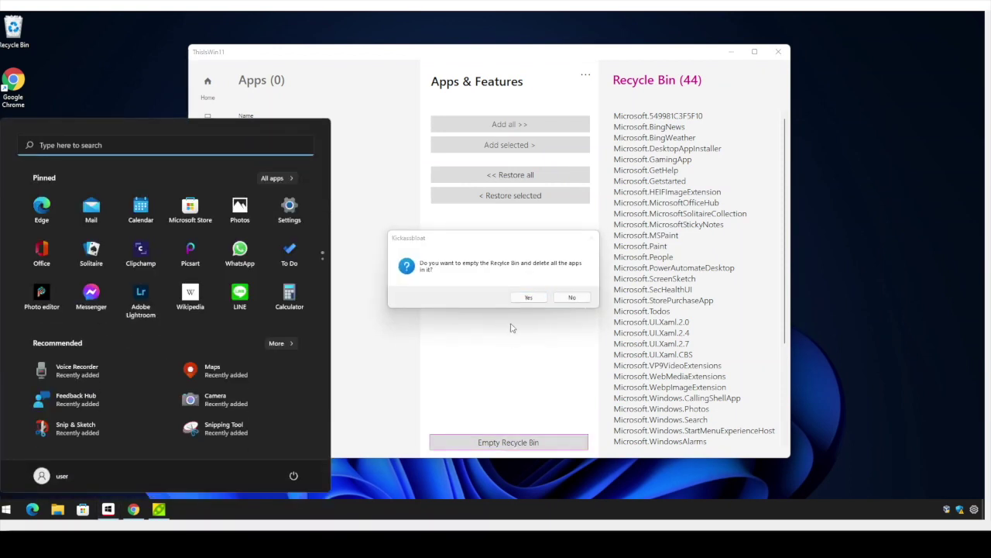
{"action": "left_click", "coordinate": [531, 298]}
Check which apps remain in the Start menu and read through the app removal summary
{"action": "key", "text": "super"}
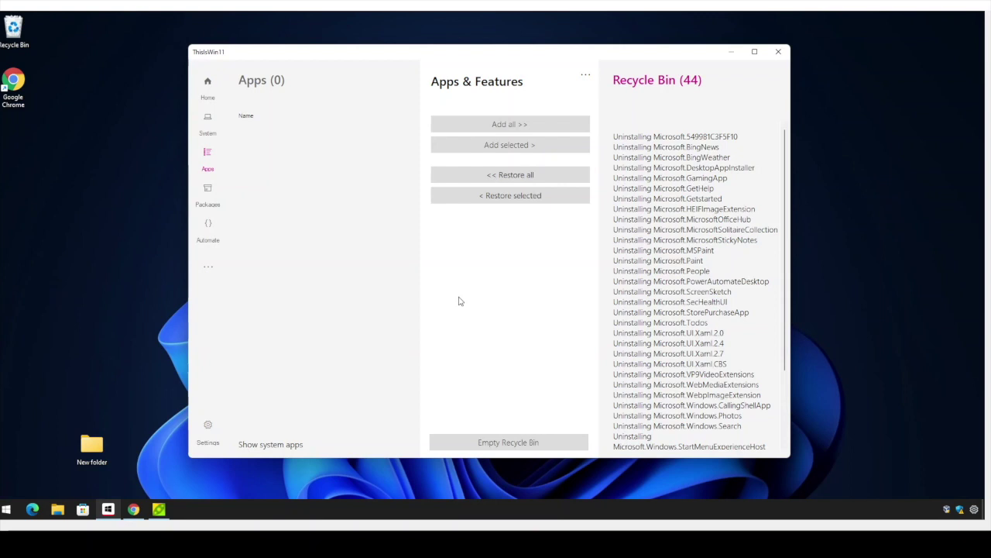
{"action": "key", "text": "super"}
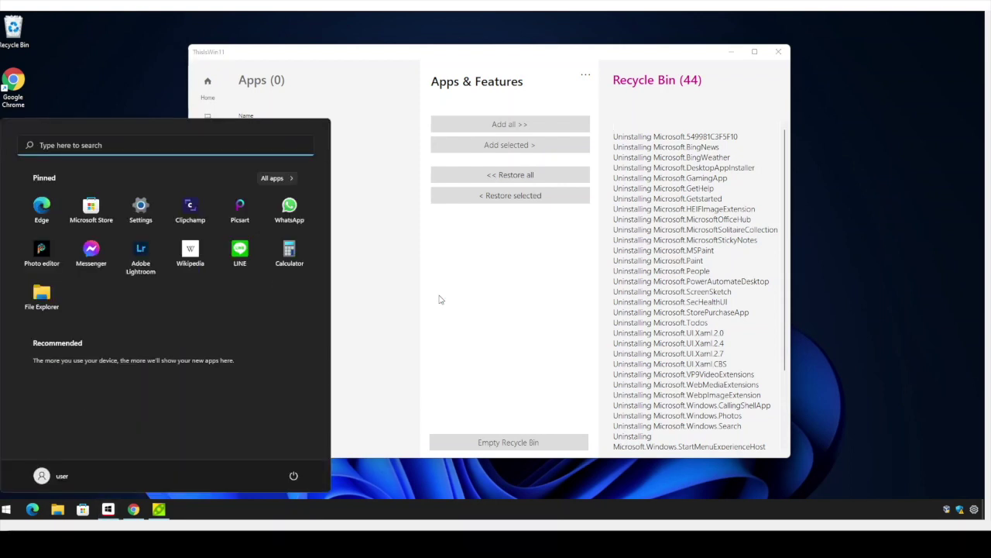
{"action": "left_click", "coordinate": [430, 279]}
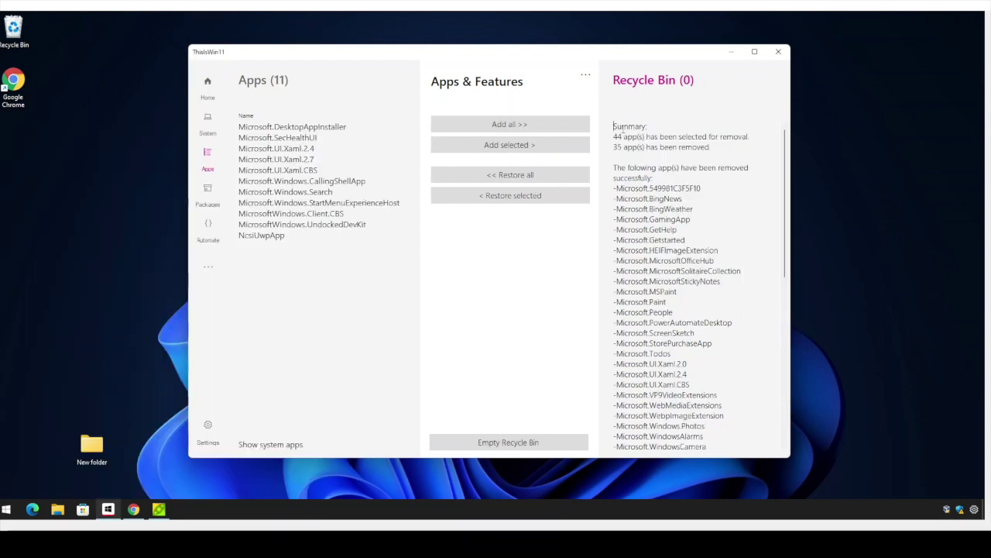
{"action": "scroll", "coordinate": [694, 233], "scroll_direction": "down", "scroll_amount": 5}
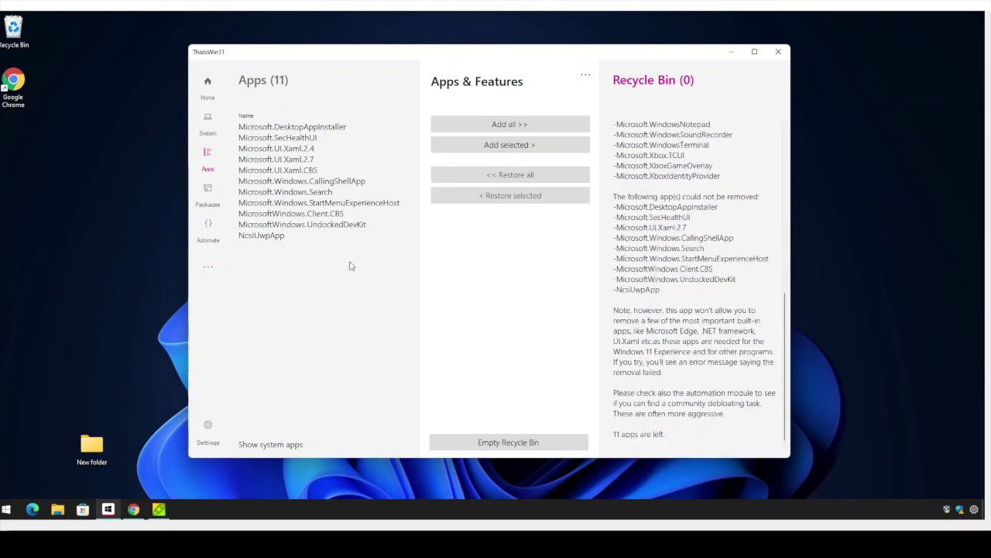
Open the list of installable packages and search Windows for "skype" to see whether it is installed
{"action": "left_click", "coordinate": [210, 195]}
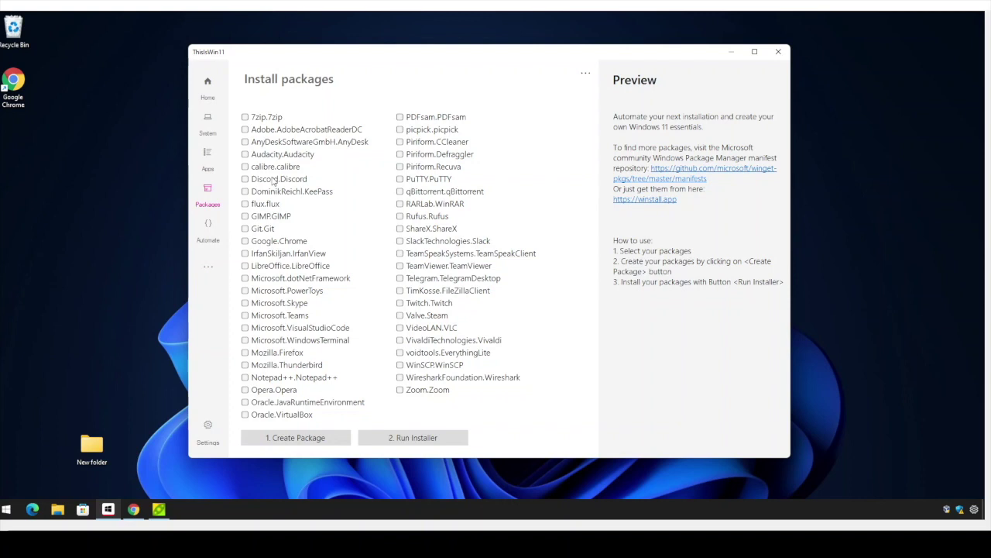
{"action": "key", "text": "super"}
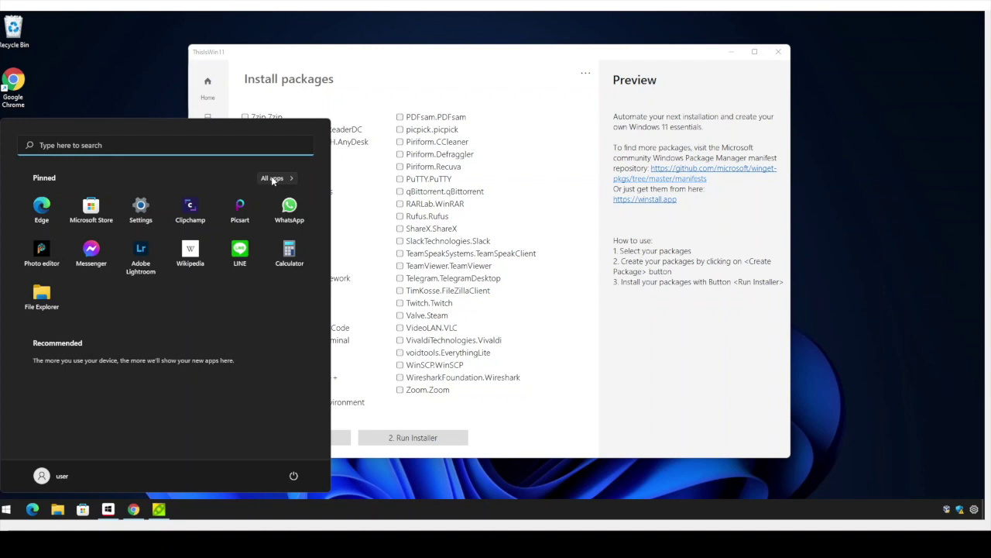
{"action": "type", "text": "skype"}
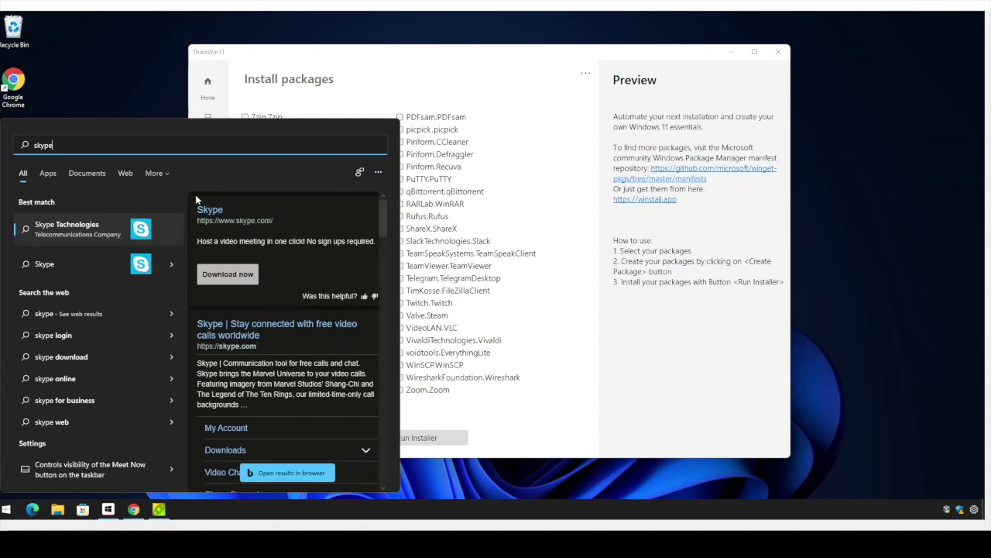
{"action": "left_click", "coordinate": [431, 84]}
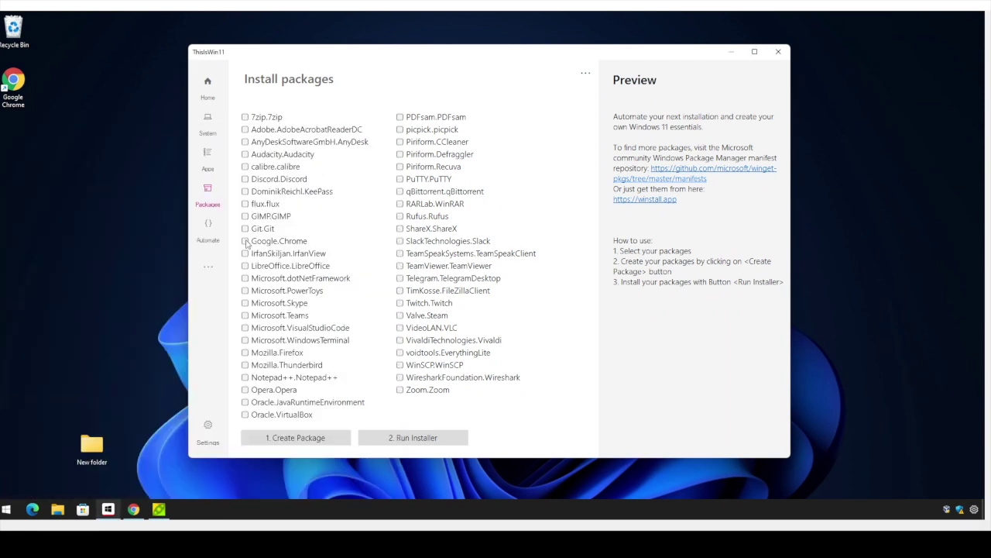
Select the Skype, Audacity, Notepad++, Firefox and qBittorrent packages and run the installer
{"action": "left_click", "coordinate": [246, 304]}
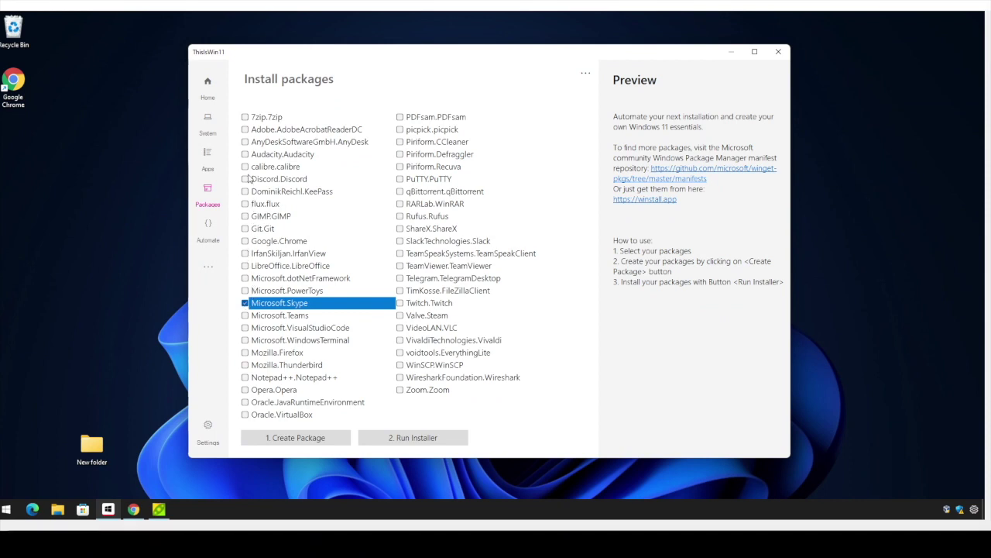
{"action": "left_click", "coordinate": [246, 155]}
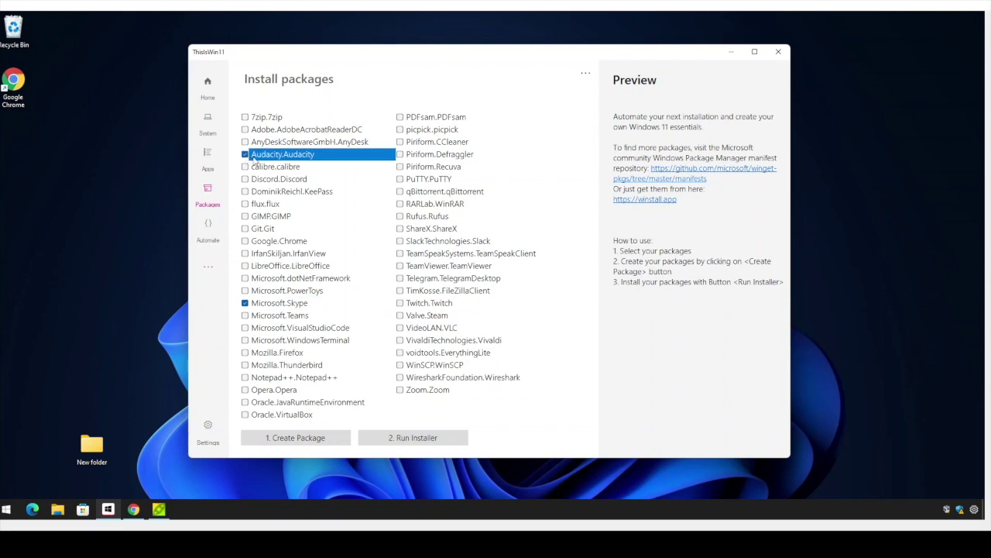
{"action": "left_click", "coordinate": [245, 378]}
{"action": "left_click", "coordinate": [246, 353]}
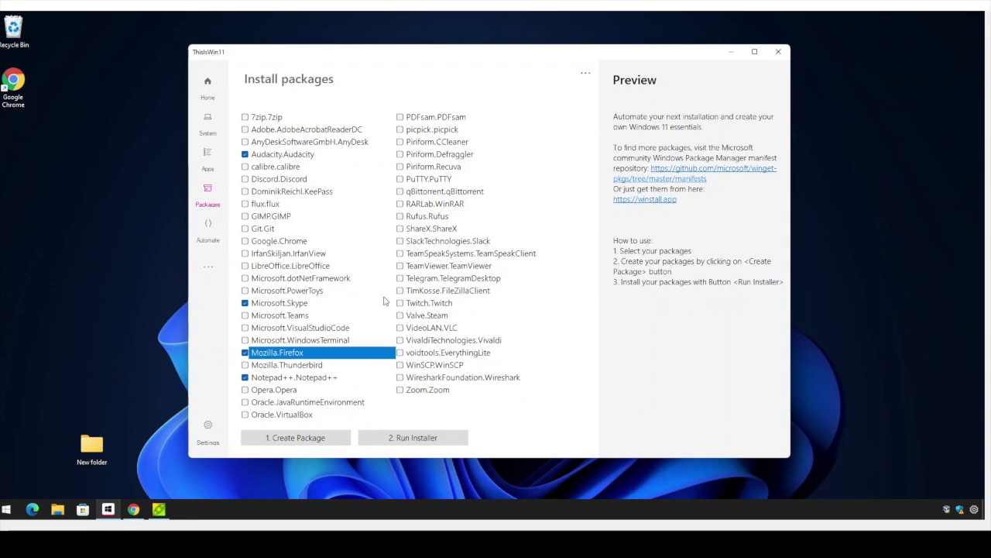
{"action": "left_click", "coordinate": [401, 192]}
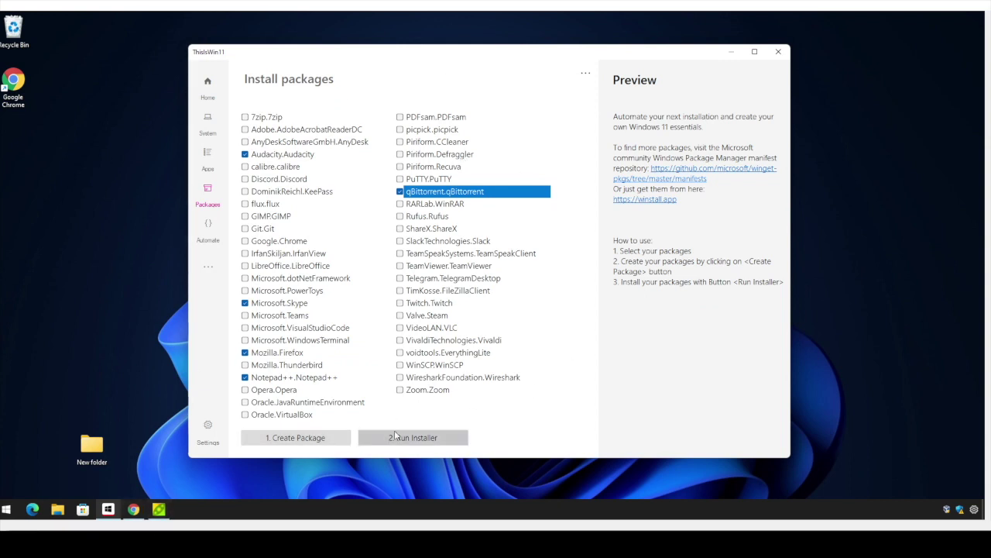
{"action": "left_click", "coordinate": [452, 442]}
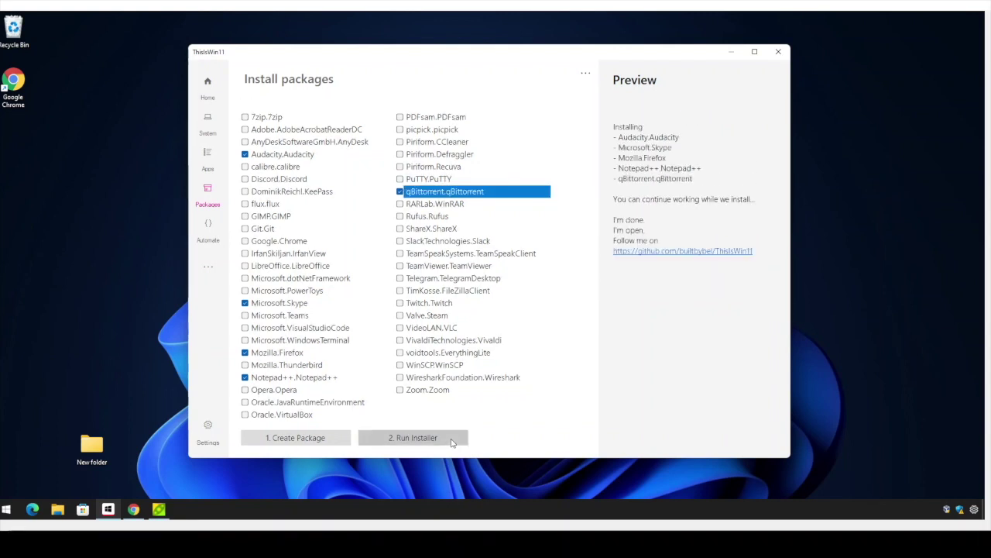
Check the Start menu's pinned apps and full app list for the selected packages, then close it
{"action": "key", "text": "super"}
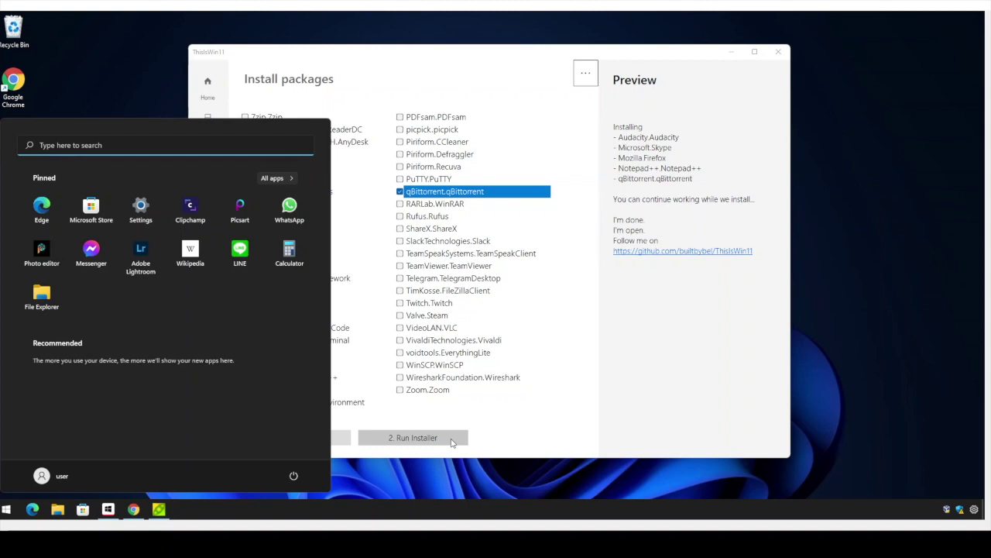
{"action": "left_click", "coordinate": [276, 177]}
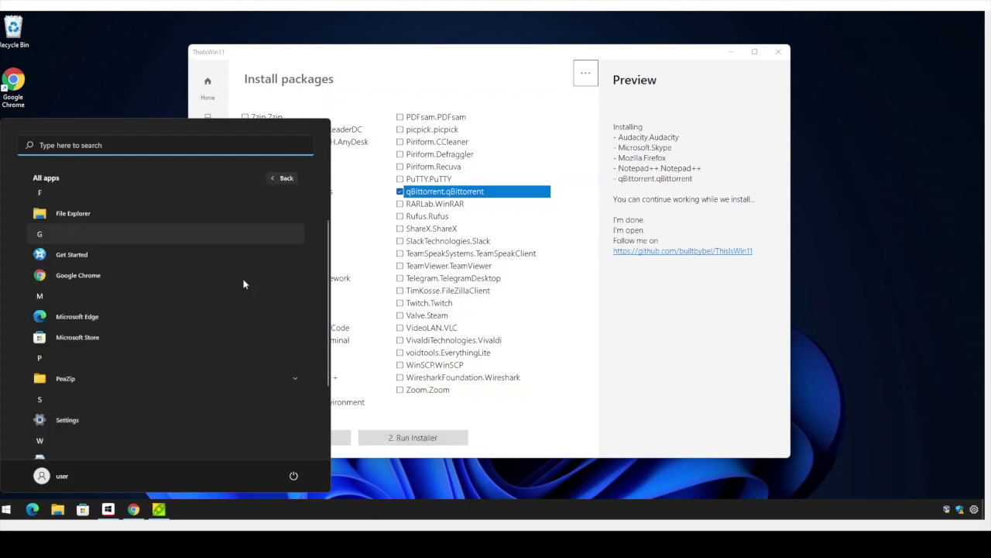
{"action": "key", "text": "Escape"}
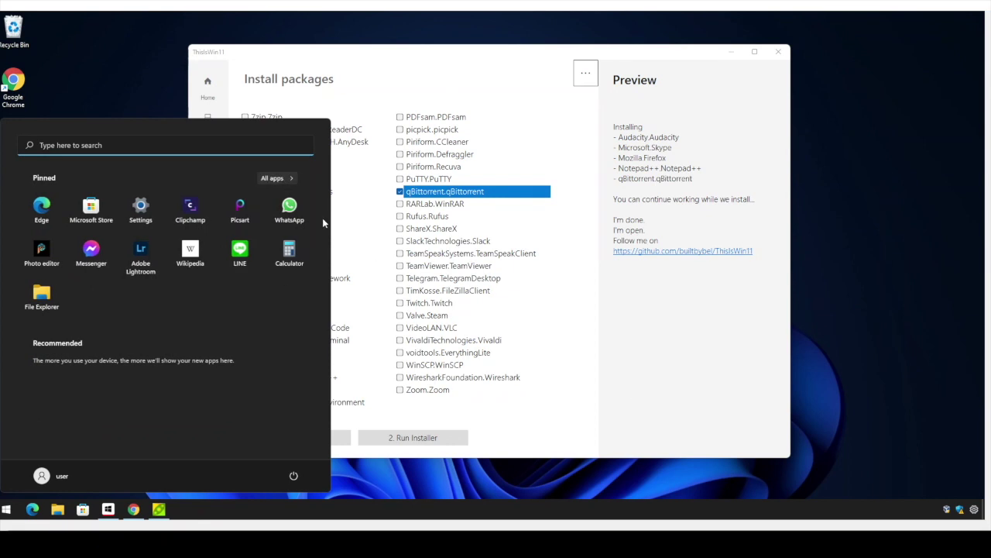
{"action": "left_click", "coordinate": [676, 360]}
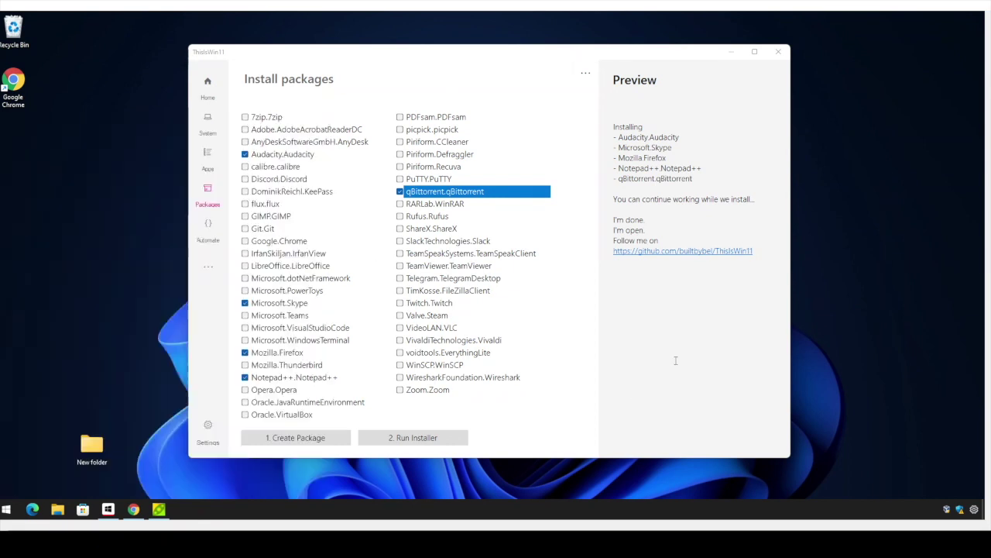
{"action": "key", "text": "super"}
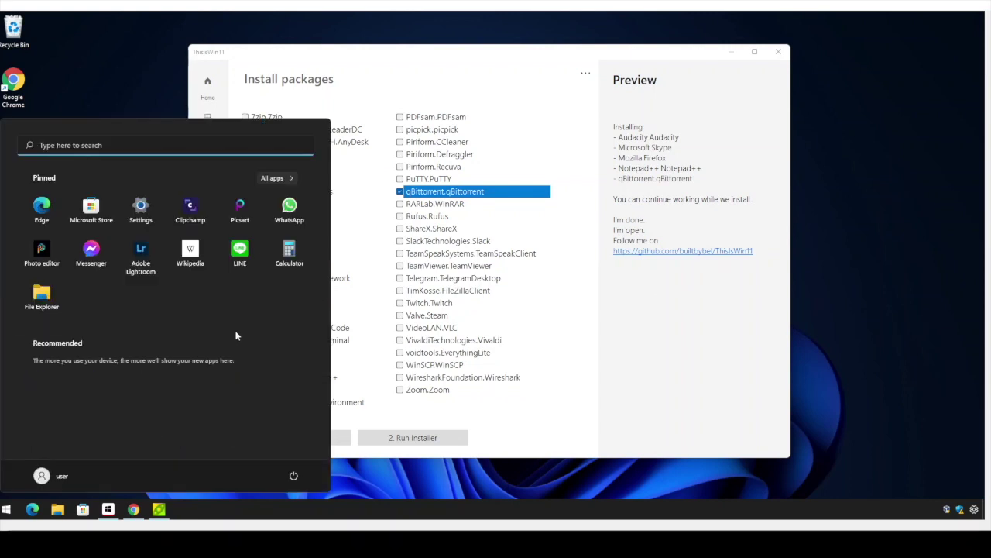
{"action": "left_click", "coordinate": [609, 400]}
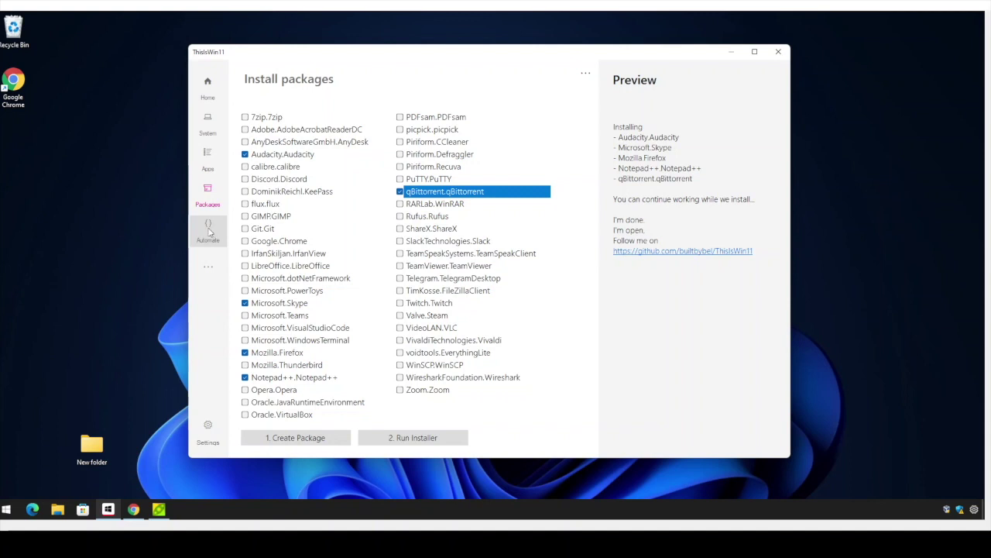
Open the automation tasks and read the descriptions of the app install, reinstall, removal, Store update, Ultimate Performance and Disable Services scripts
{"action": "left_click", "coordinate": [207, 230]}
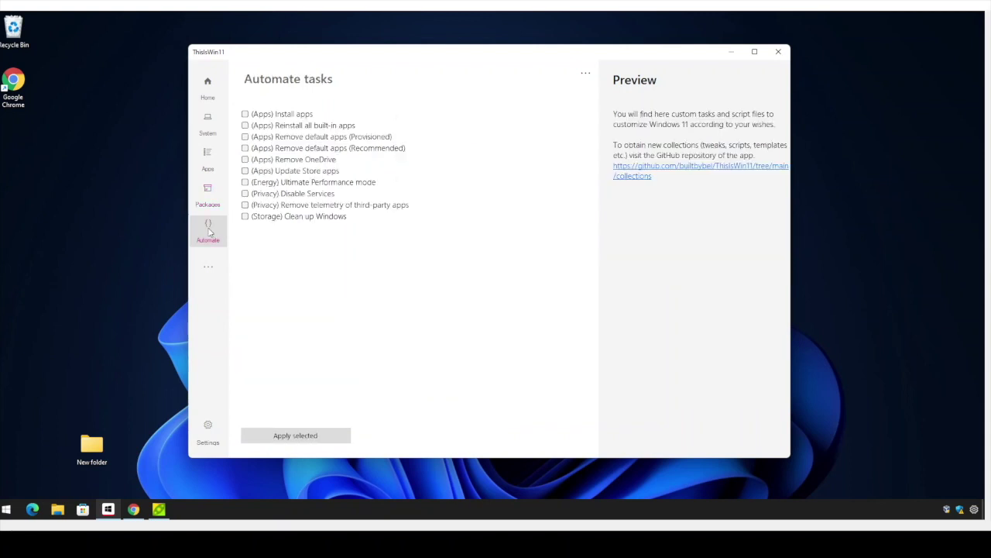
{"action": "left_click", "coordinate": [248, 116]}
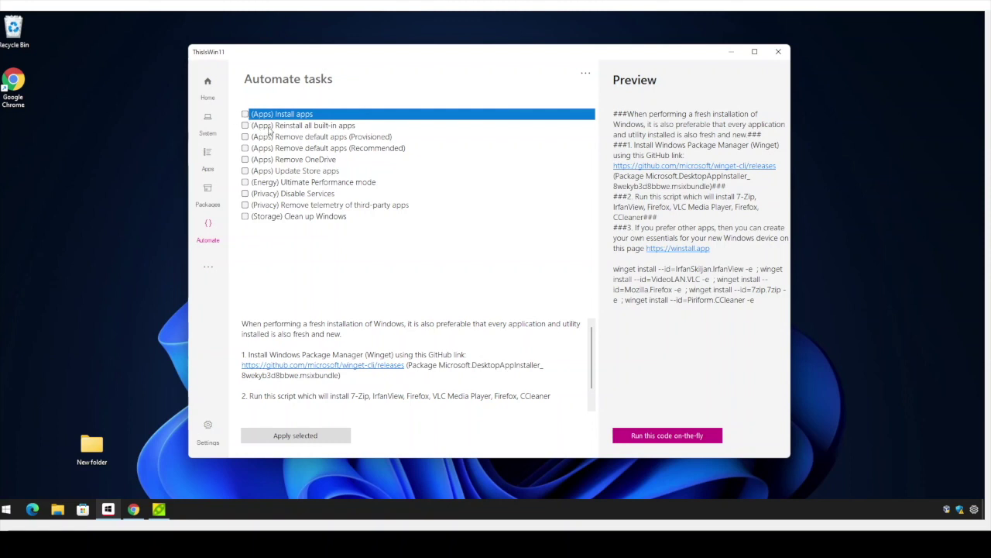
{"action": "left_click", "coordinate": [333, 127]}
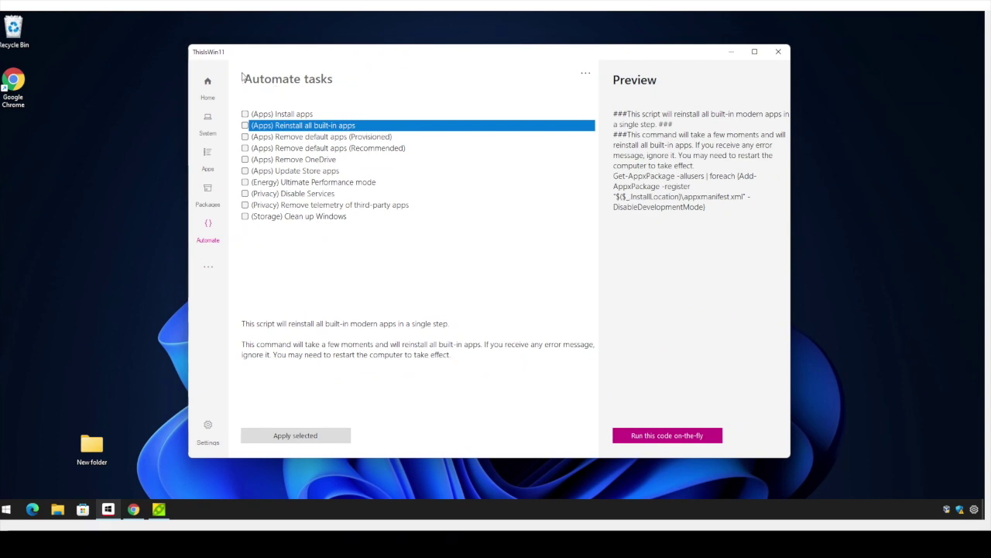
{"action": "left_click", "coordinate": [313, 138]}
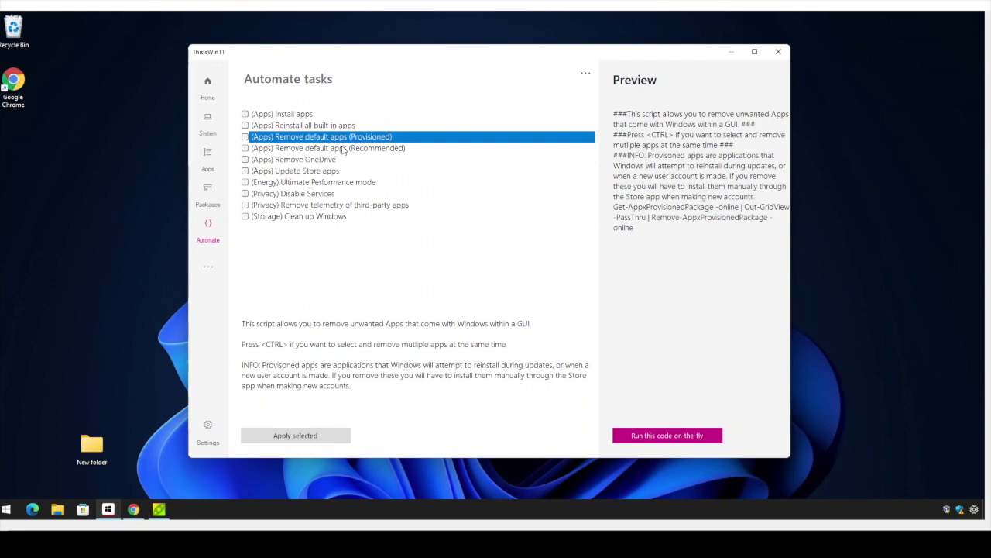
{"action": "left_click", "coordinate": [324, 171]}
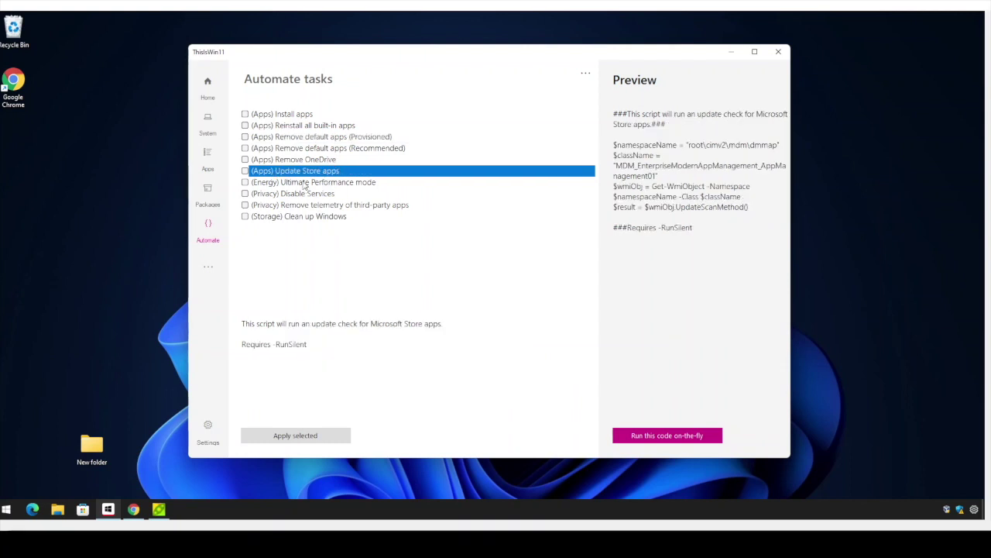
{"action": "left_click", "coordinate": [269, 185]}
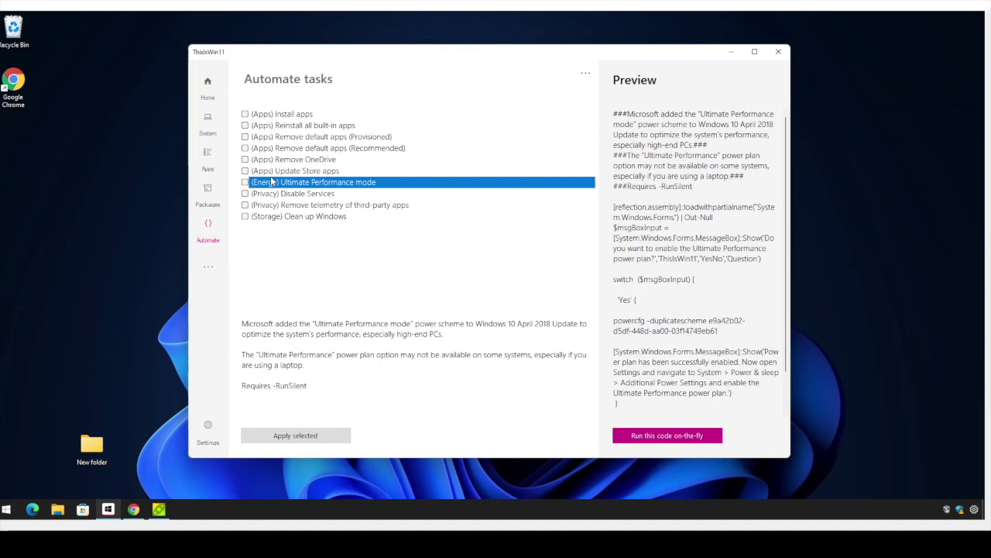
{"action": "left_click", "coordinate": [348, 194]}
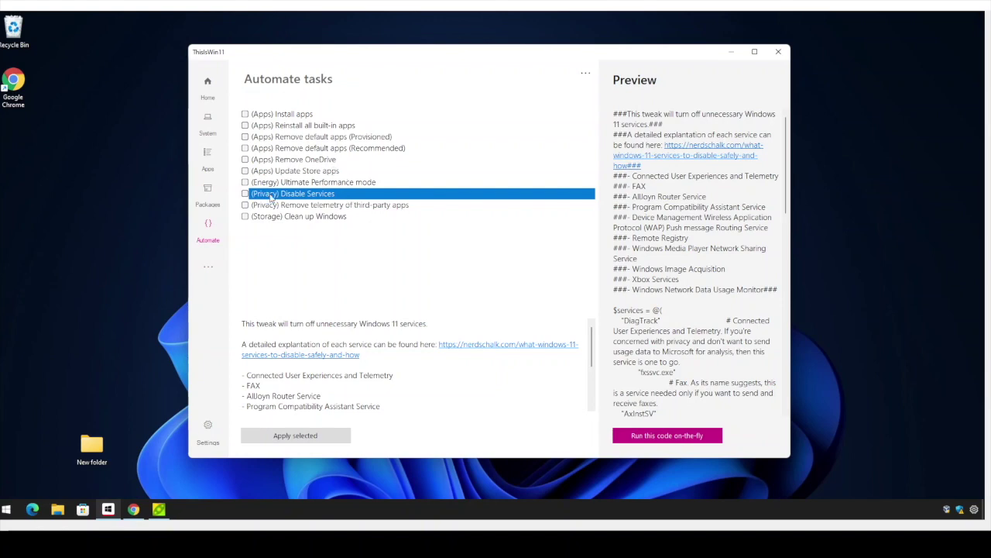
Mark the Disable Services, Remove telemetry of third-party apps and Clean up Windows tasks, and review their scripts
{"action": "left_click", "coordinate": [245, 193]}
{"action": "left_click", "coordinate": [246, 204]}
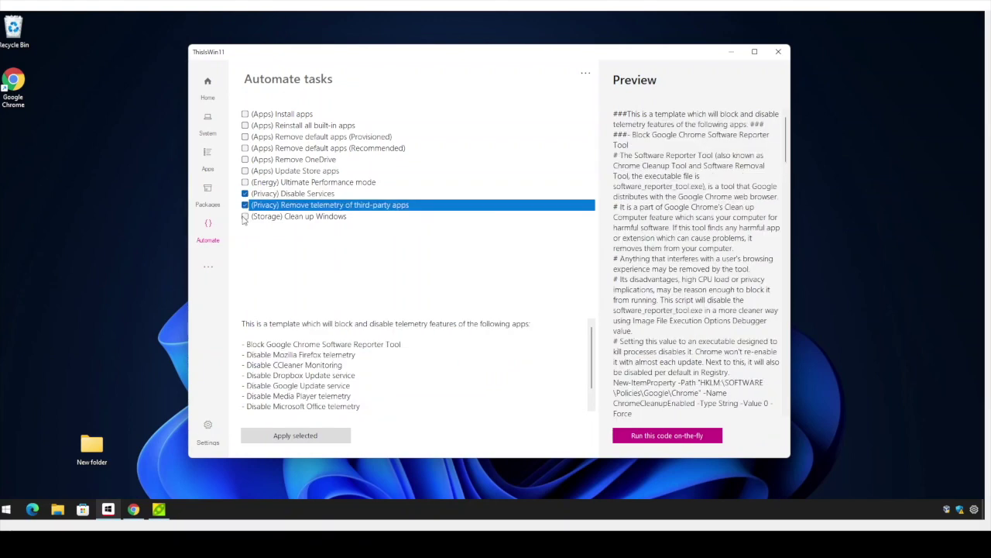
{"action": "left_click", "coordinate": [244, 216]}
{"action": "left_click", "coordinate": [279, 193]}
{"action": "left_click", "coordinate": [304, 204]}
{"action": "left_click", "coordinate": [343, 219]}
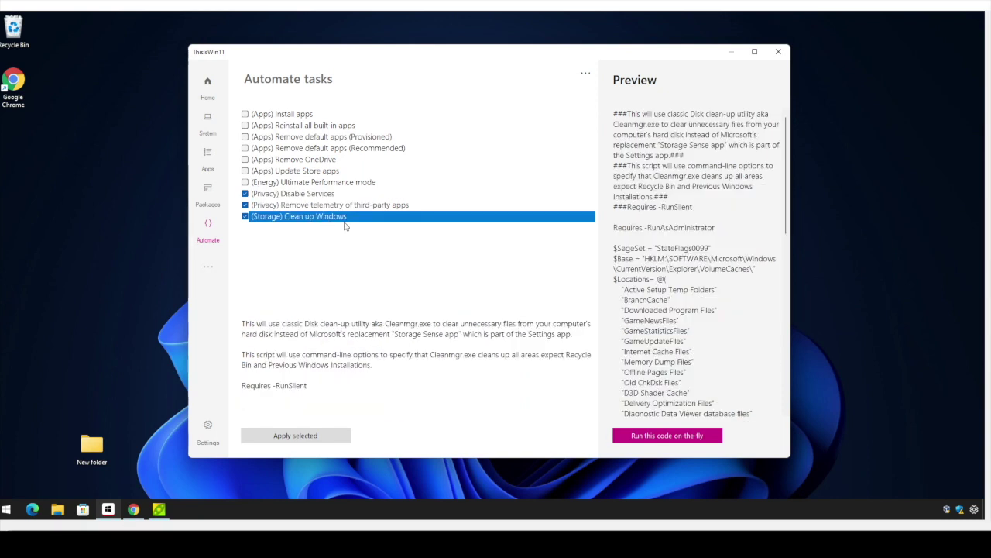
{"action": "scroll", "coordinate": [617, 315], "scroll_direction": "down", "scroll_amount": 10}
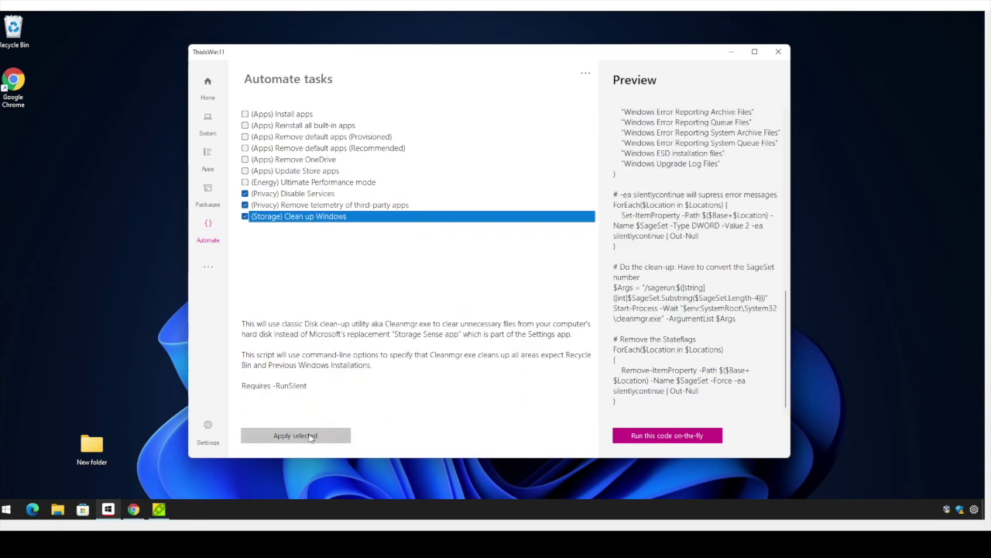
Apply the marked automation tasks, maximize the window while they run, and minimize it once they finish
{"action": "left_click", "coordinate": [310, 437]}
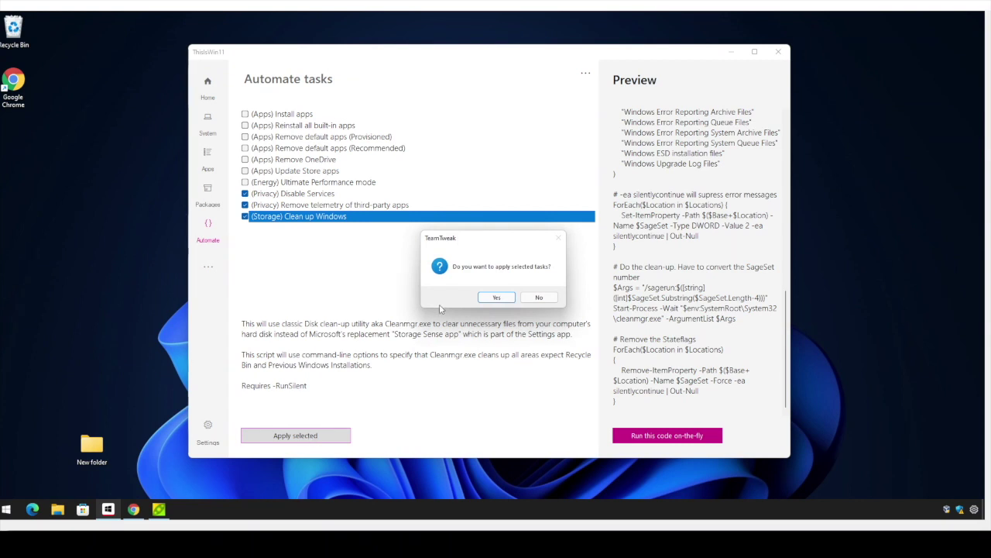
{"action": "left_click", "coordinate": [508, 301]}
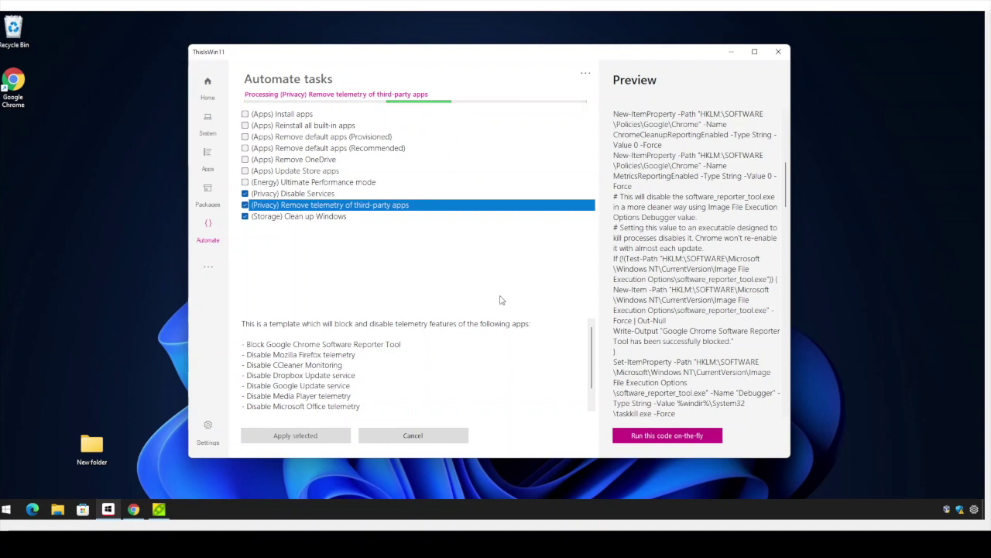
{"action": "double_click", "coordinate": [520, 59]}
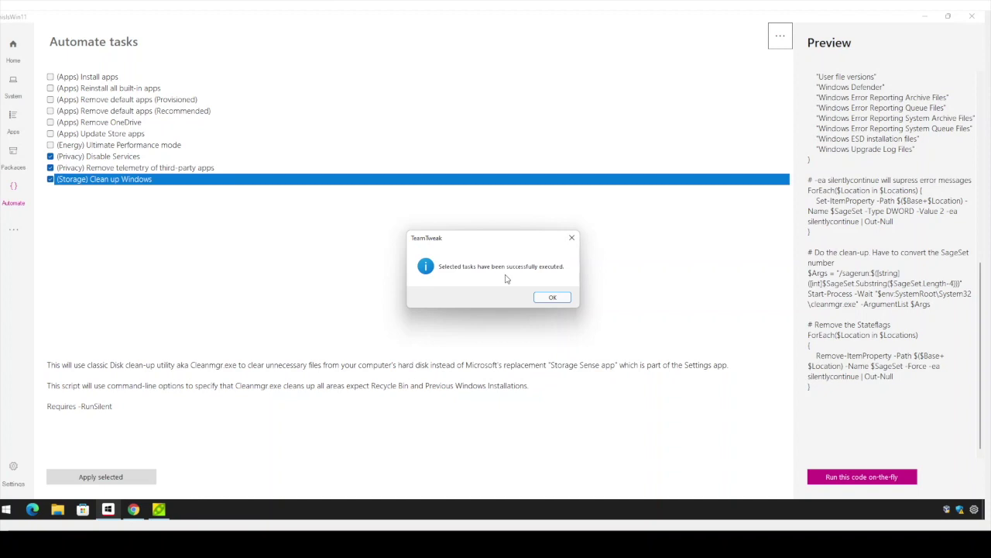
{"action": "left_click", "coordinate": [553, 299]}
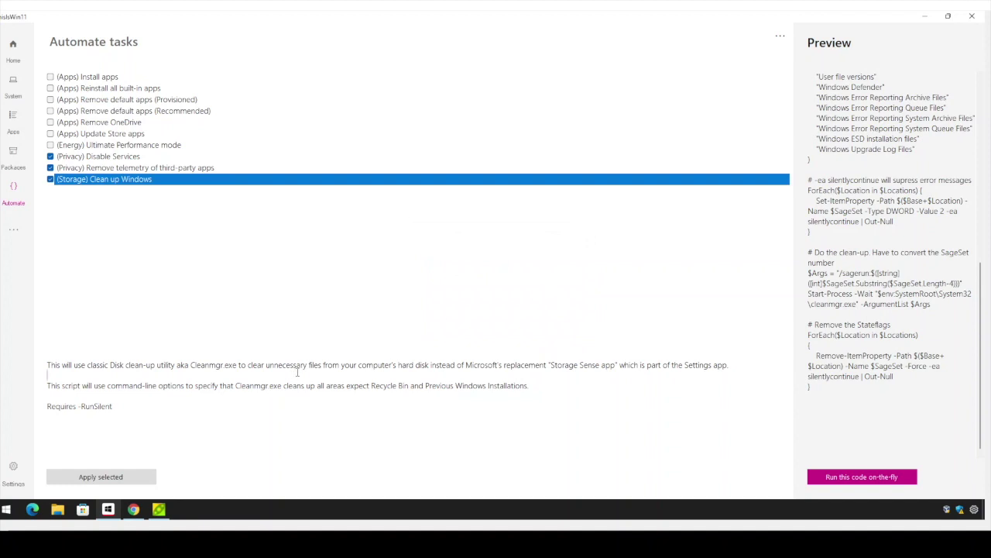
{"action": "left_click", "coordinate": [925, 15]}
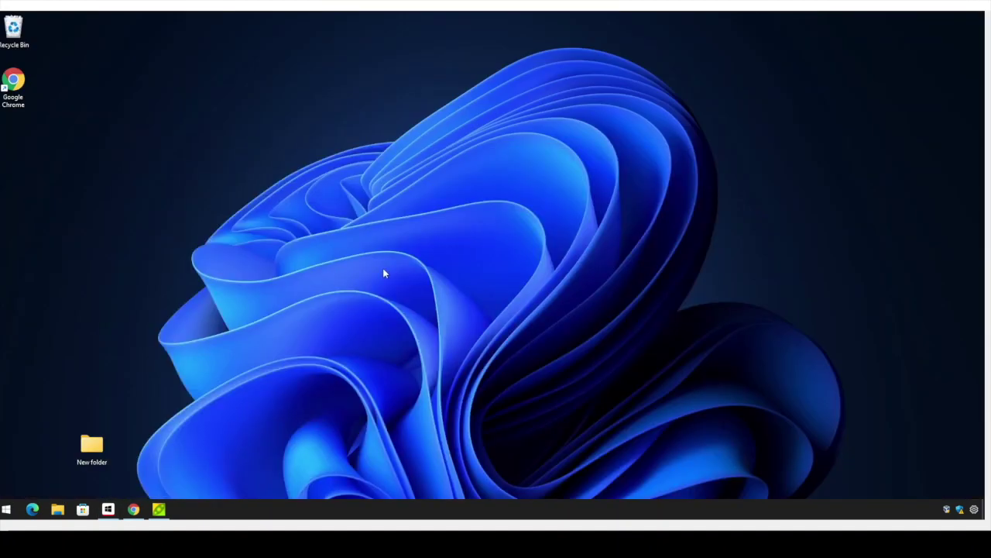